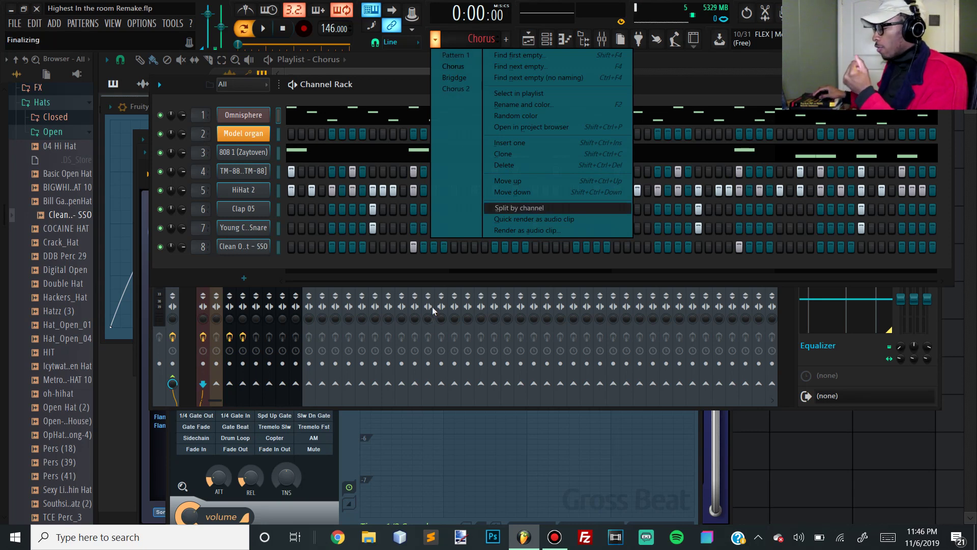
# Switch the active pattern to Brigdge so its channels show in the channel rack.
pyautogui.click(402, 93)
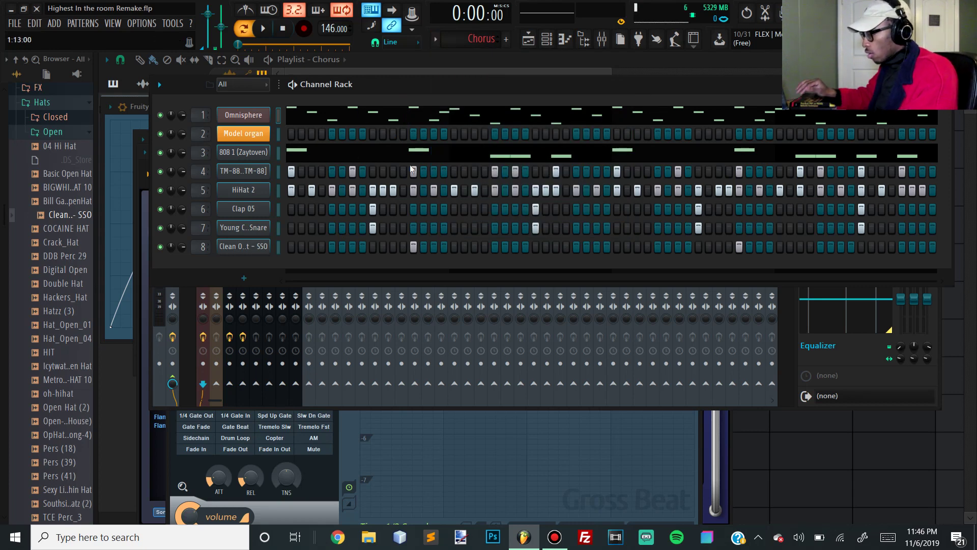
pyautogui.click(442, 39)
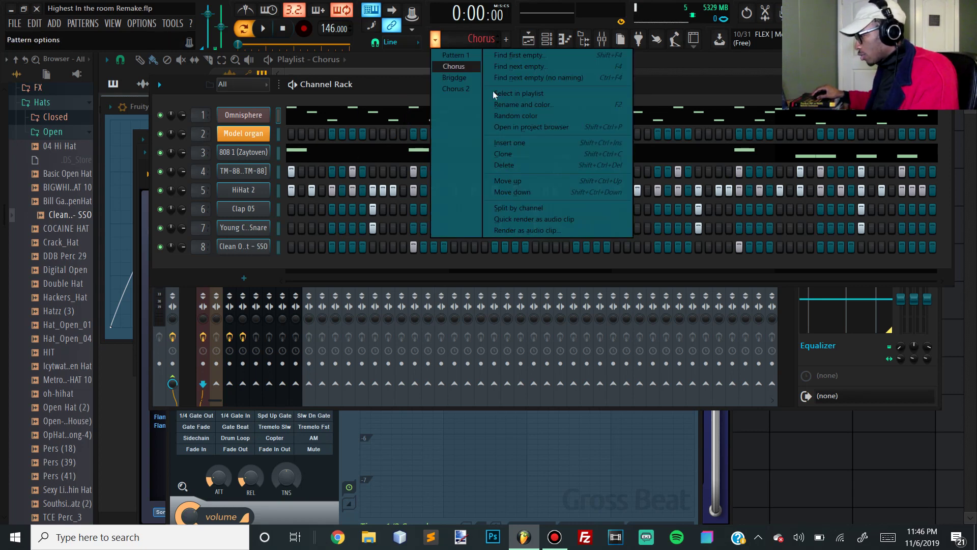
pyautogui.click(462, 80)
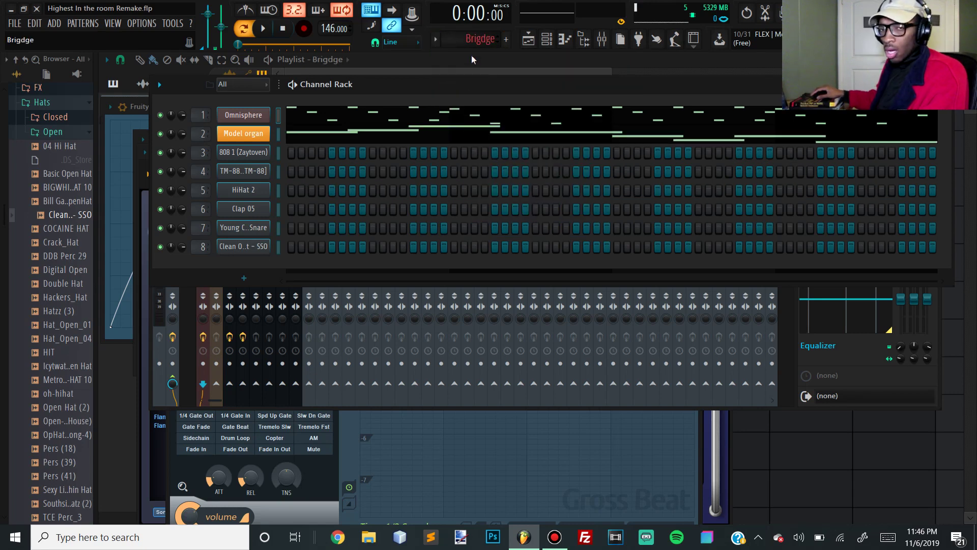
pyautogui.click(481, 42)
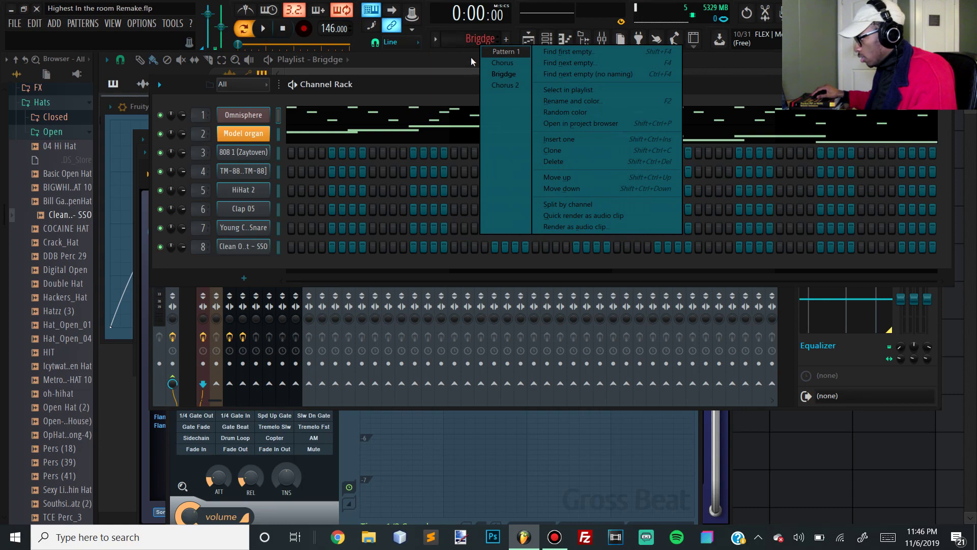
pyautogui.click(460, 58)
# Bring the channel rack in front of the mixer and open the Brigdge pattern's Omnisphere notes in the piano roll.
pyautogui.click(543, 43)
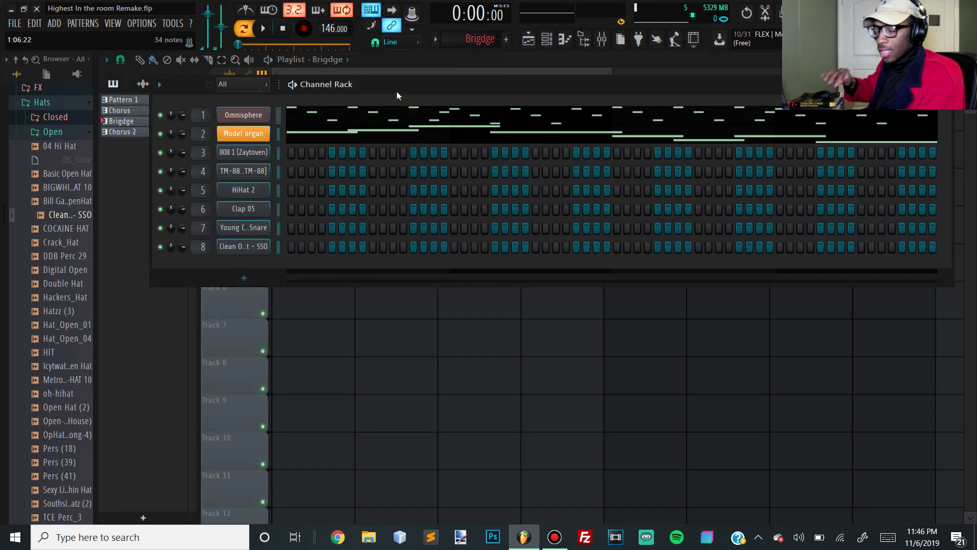
pyautogui.click(603, 43)
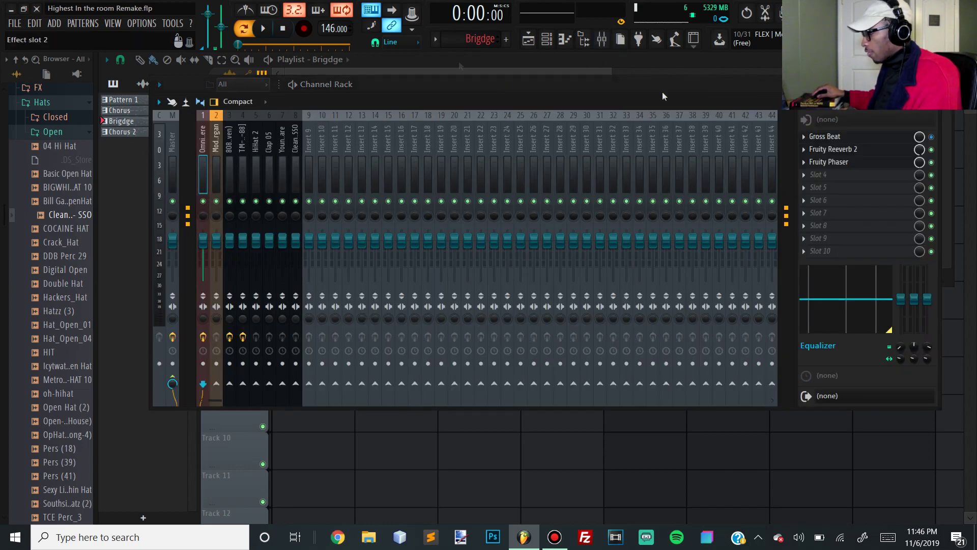
pyautogui.click(404, 80)
pyautogui.click(353, 142)
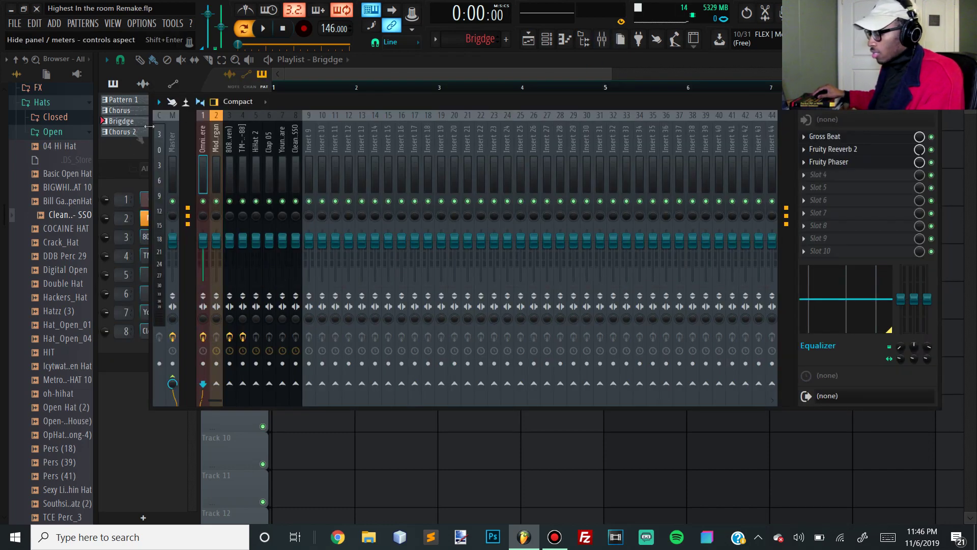
pyautogui.click(130, 175)
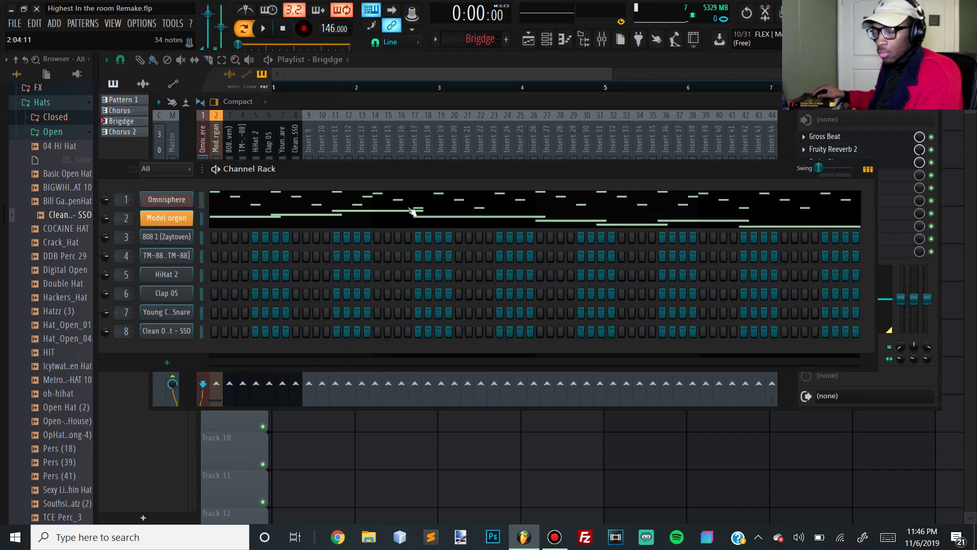
pyautogui.click(357, 221)
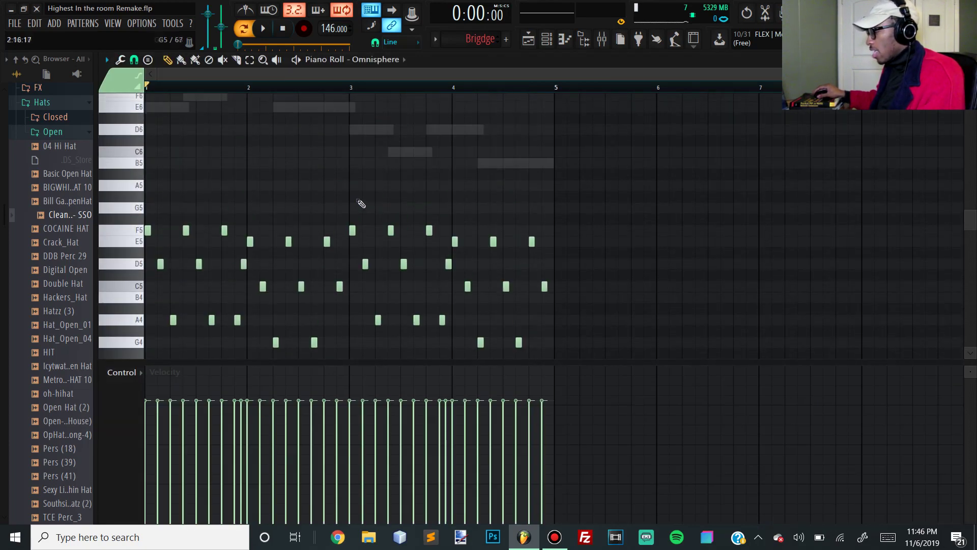
pyautogui.scroll(-3, 361, 203)
# Examine the Omnisphere channel's Flamenco Guitar a patch and the effects loaded on its mixer track.
pyautogui.click(565, 39)
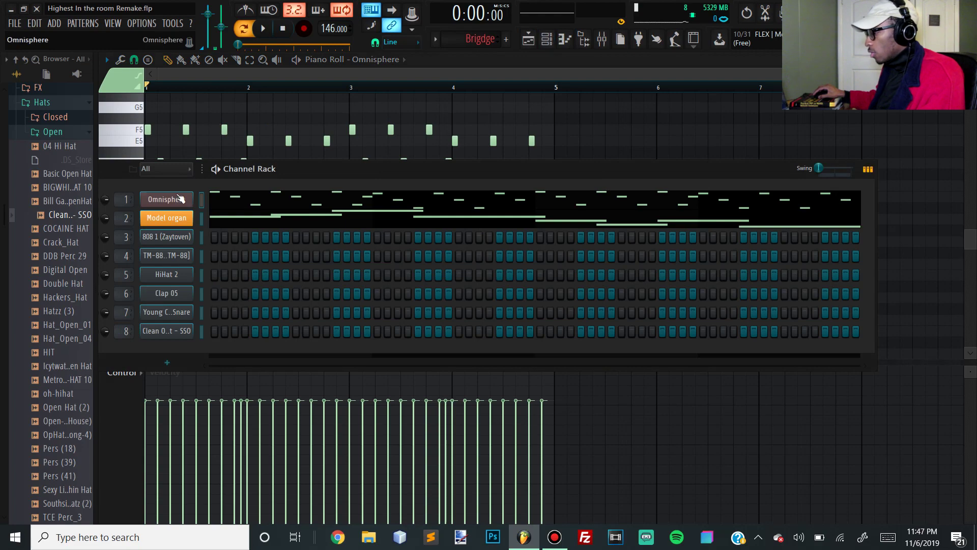
pyautogui.click(180, 198)
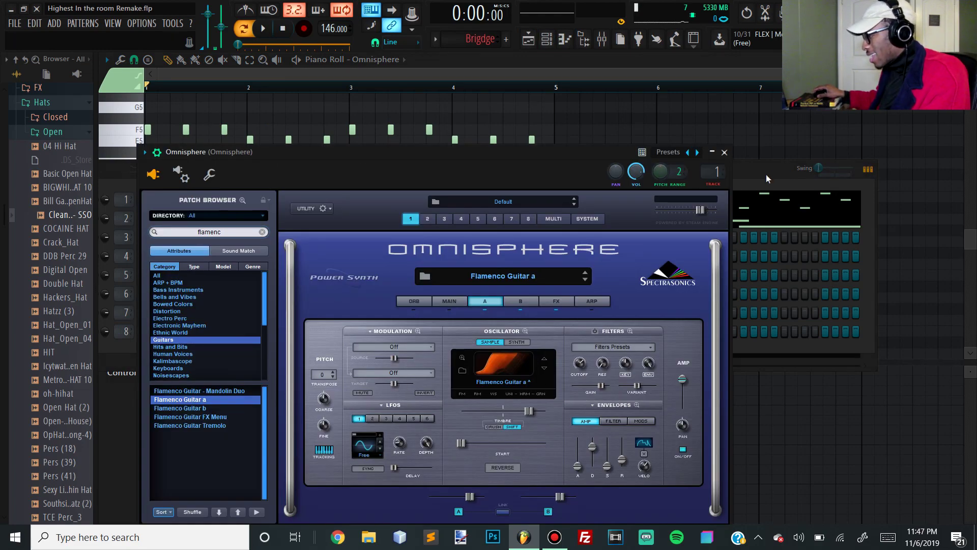
pyautogui.press('F6')
pyautogui.press('F9')
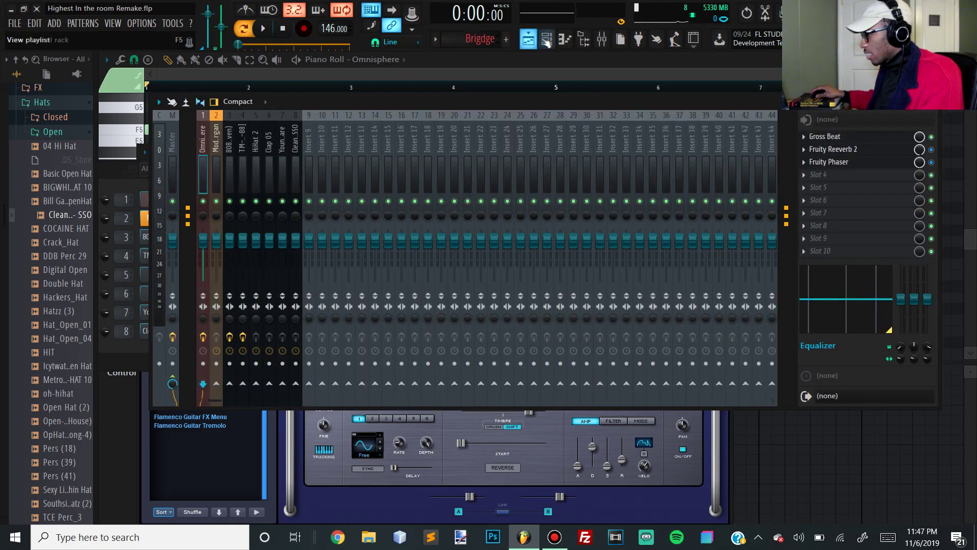
pyautogui.press('F6')
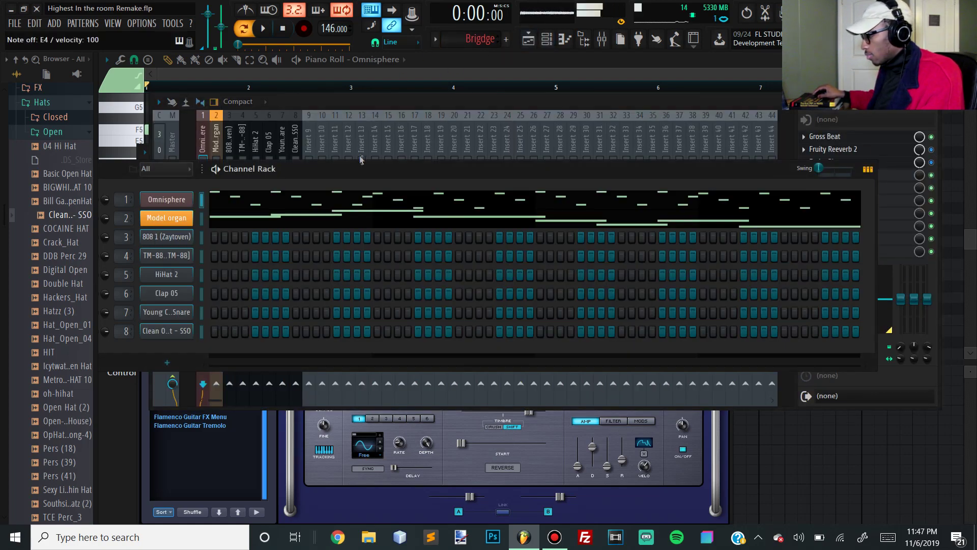
pyautogui.click(555, 419)
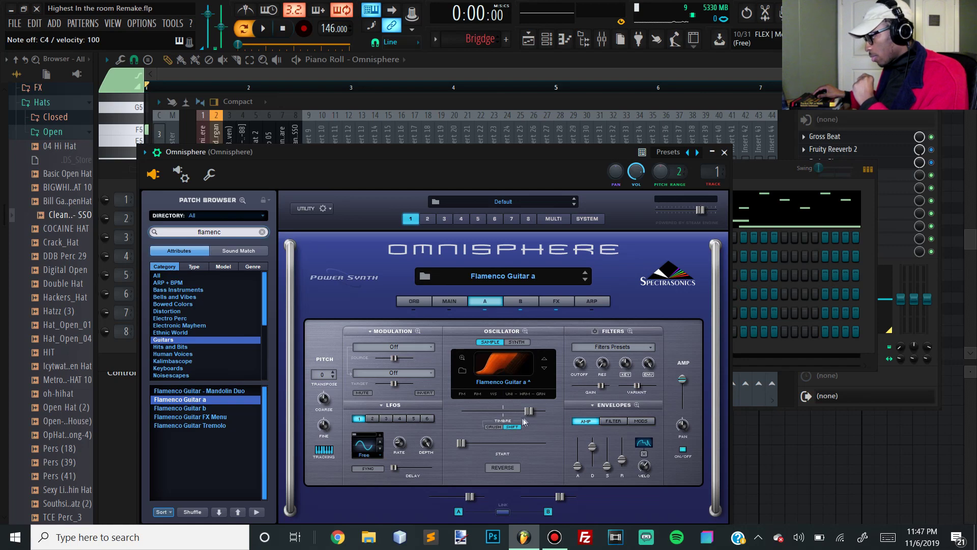
pyautogui.moveTo(528, 415)
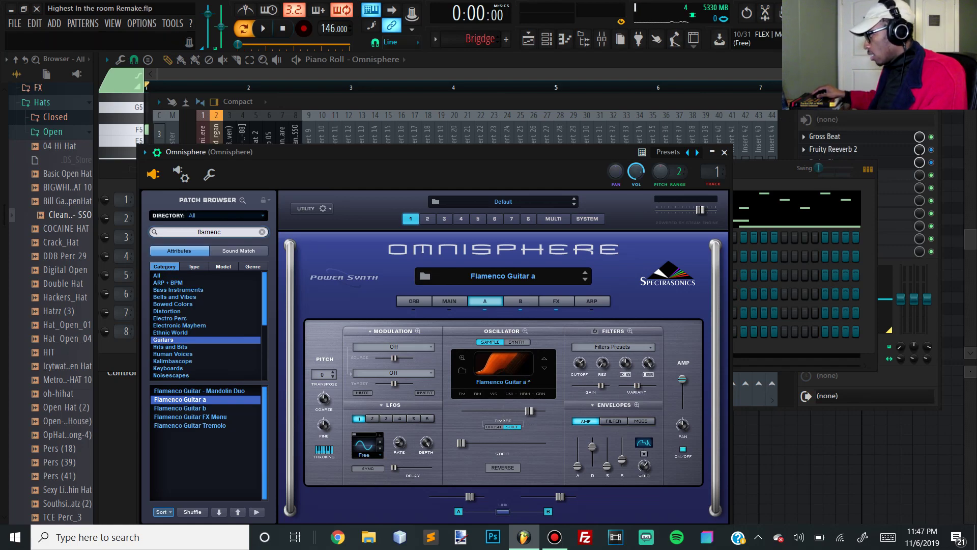
pyautogui.click(869, 113)
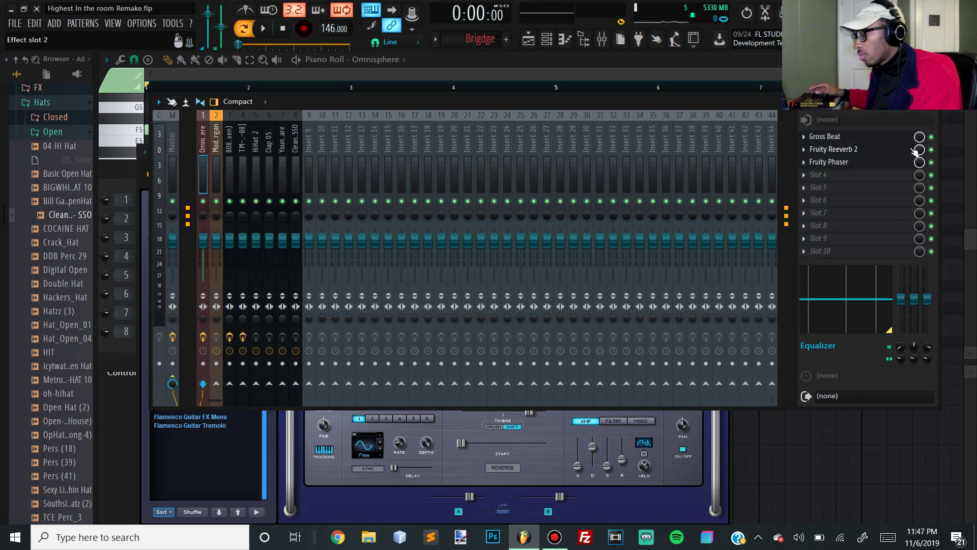
pyautogui.press('F9')
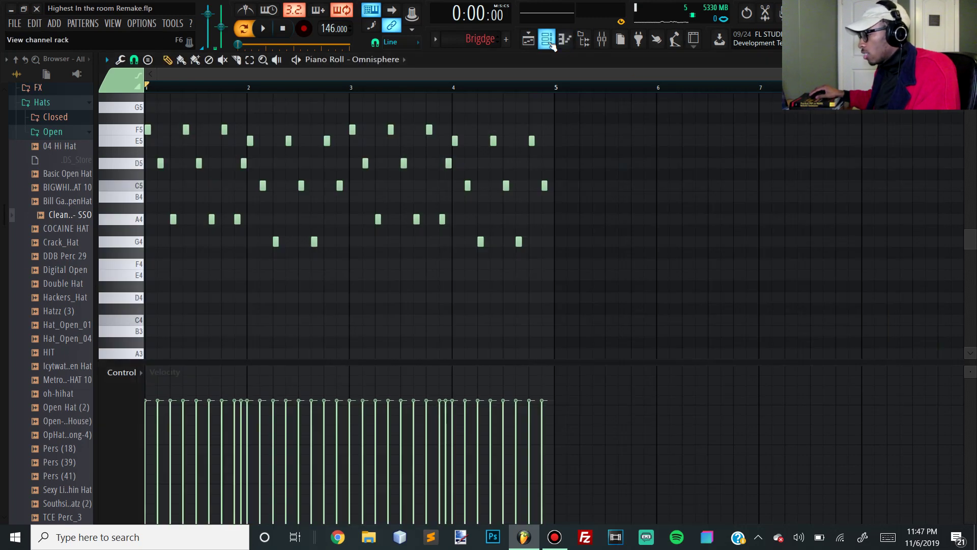
# Reposition the channel rack over the piano roll and play the Brigdge pattern with only the Omnisphere channel soloed.
pyautogui.click(548, 39)
pyautogui.moveTo(118, 166); pyautogui.dragTo(357, 151)
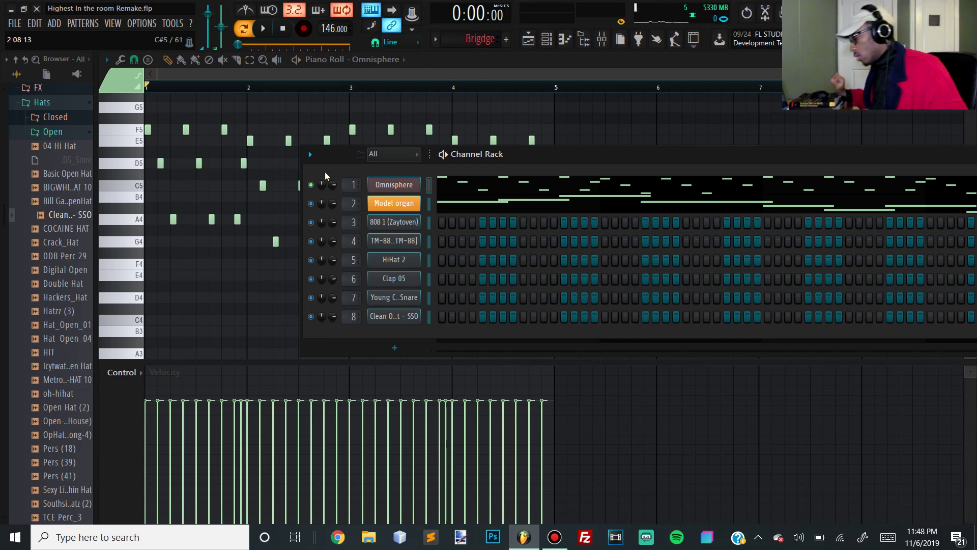
pyautogui.moveTo(526, 154); pyautogui.dragTo(384, 125)
pyautogui.press('space')
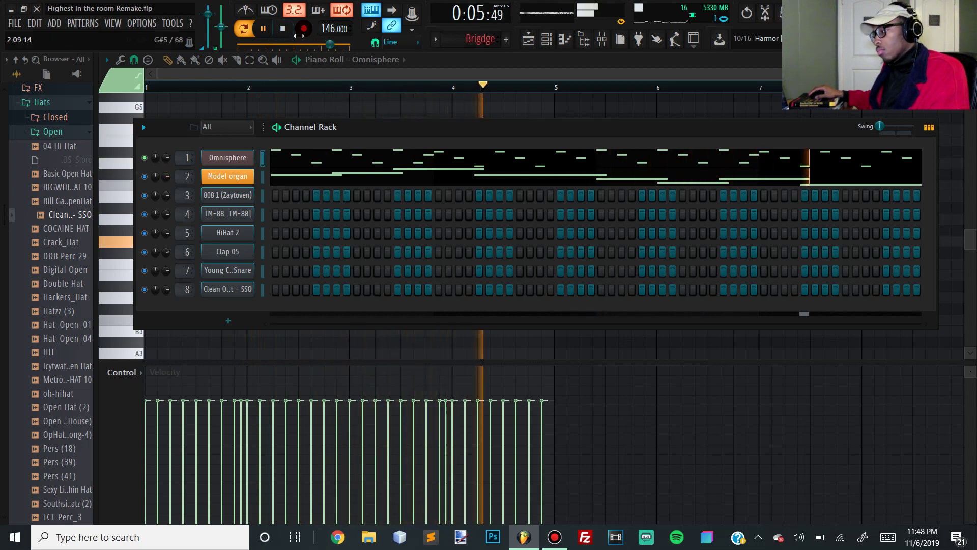
pyautogui.press('space')
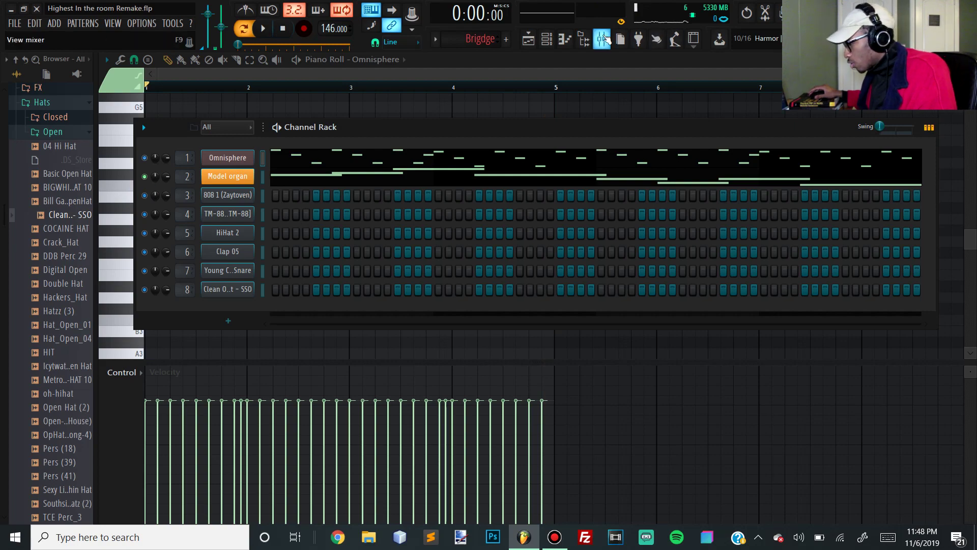
# Lower the Model organ's mixer track level and audition the organ soloed in the Brigdge pattern.
pyautogui.press('F9')
pyautogui.moveTo(216, 239); pyautogui.dragTo(217, 252)
pyautogui.press('space')
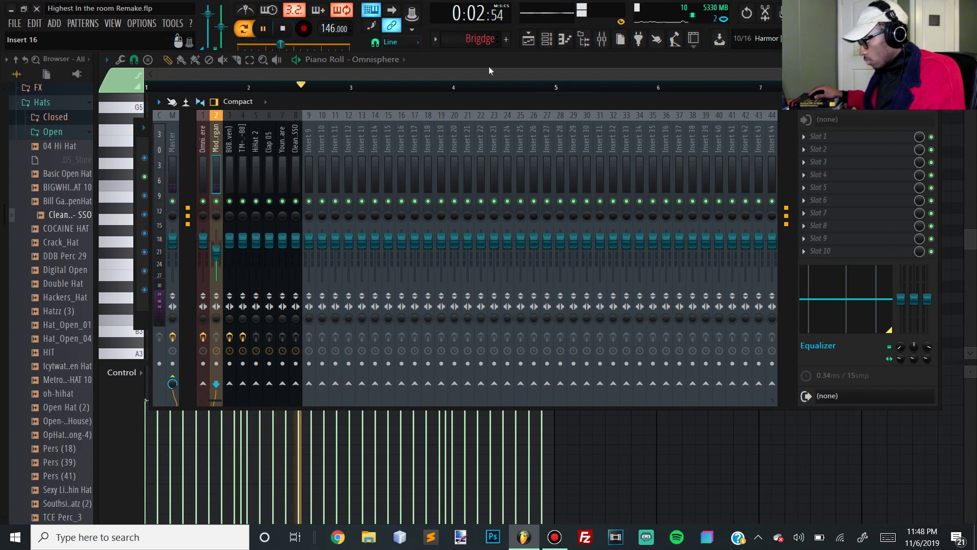
pyautogui.press('F6')
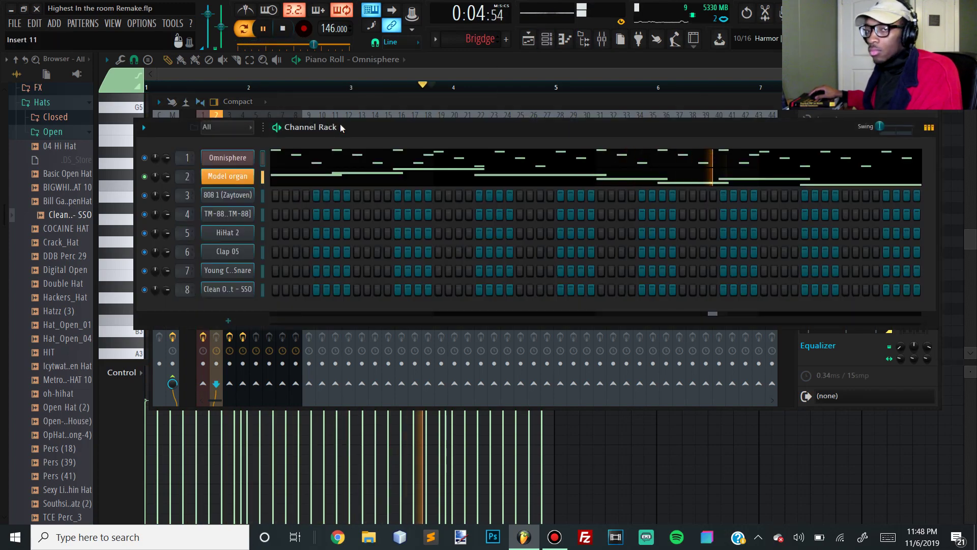
pyautogui.click(290, 29)
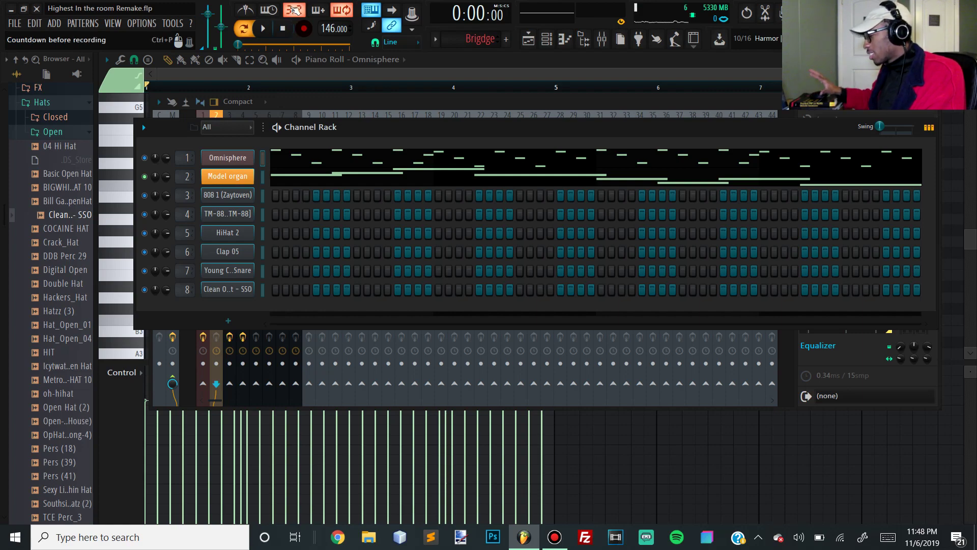
# Load the MGF-timewarp effect into slot 1 of the Model organ's mixer track.
pyautogui.press('F6')
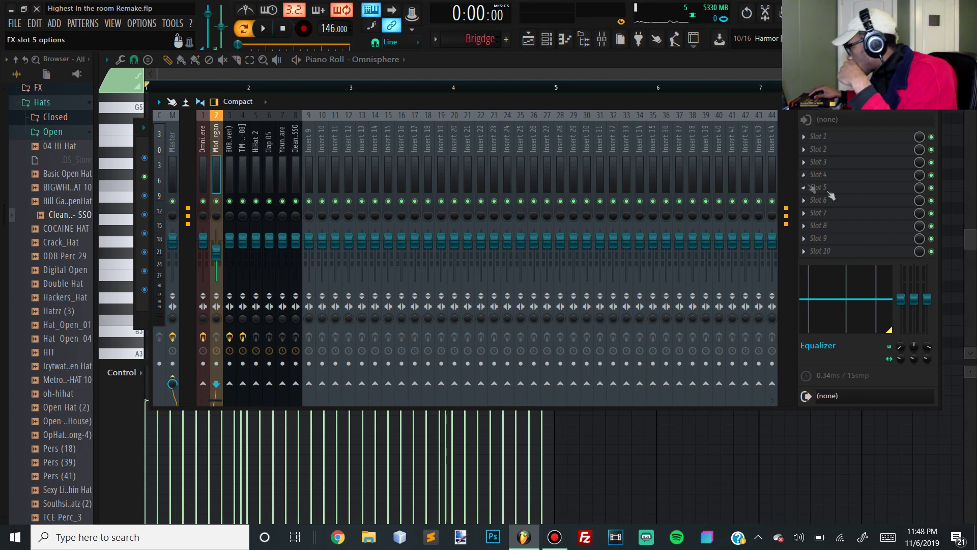
pyautogui.click(813, 138)
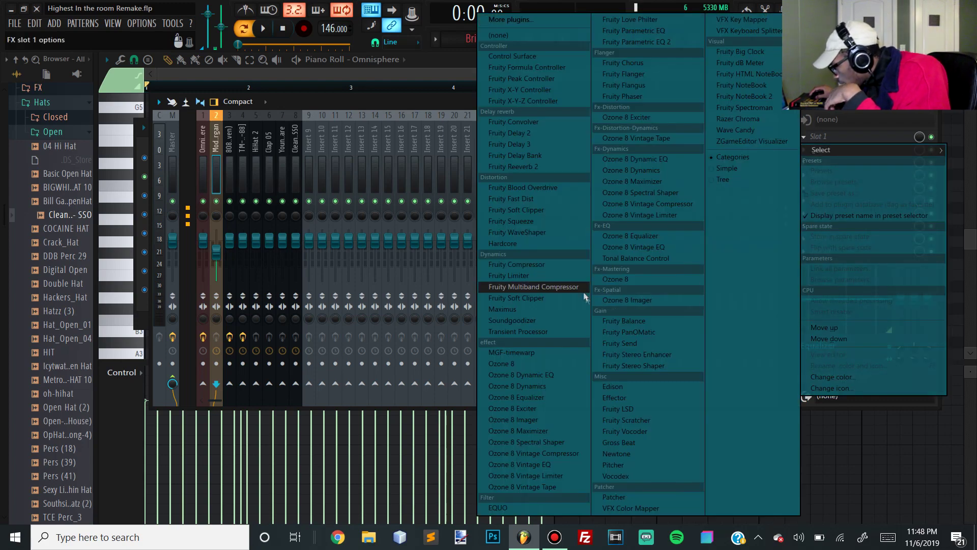
pyautogui.click(492, 354)
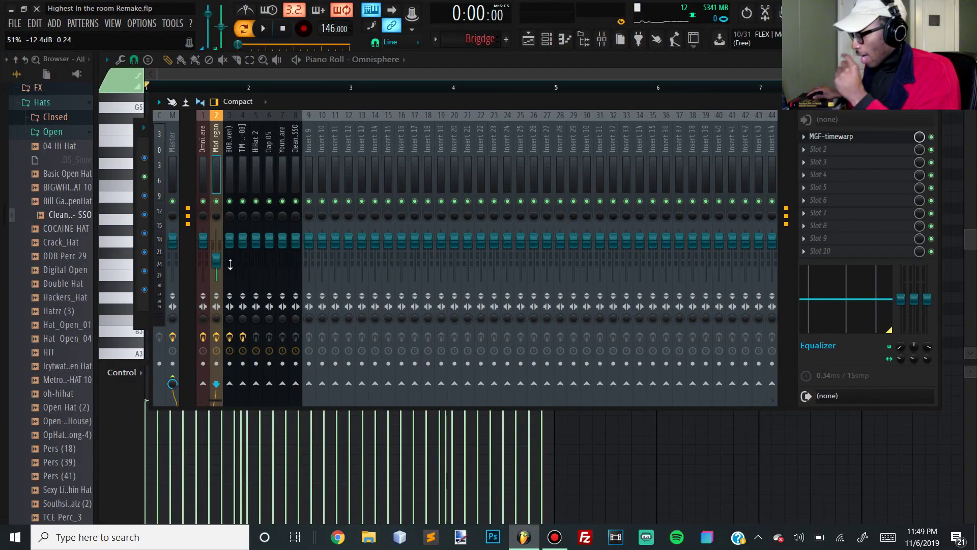
# Play the Brigdge pattern with all channels unmuted and fine-tune the Model organ's mixer level.
pyautogui.click(547, 39)
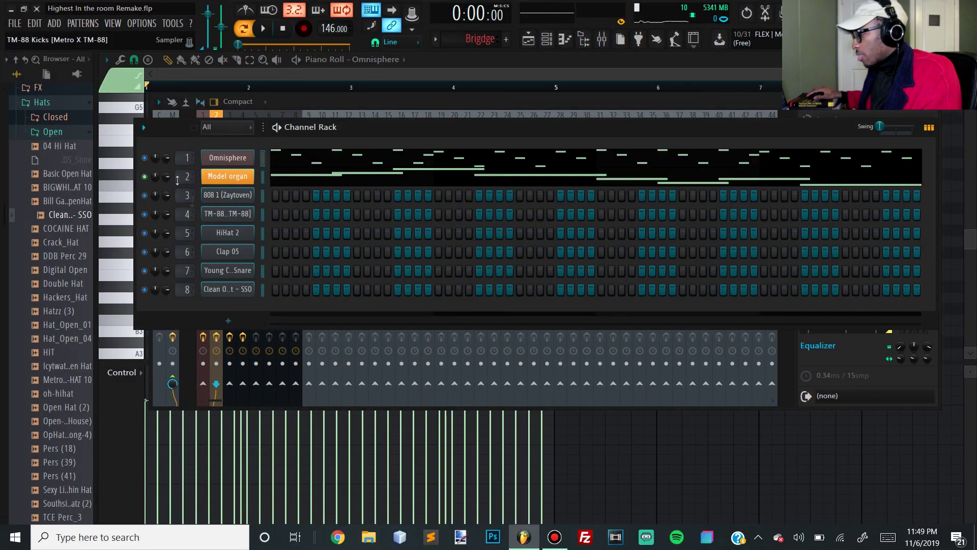
pyautogui.press('space')
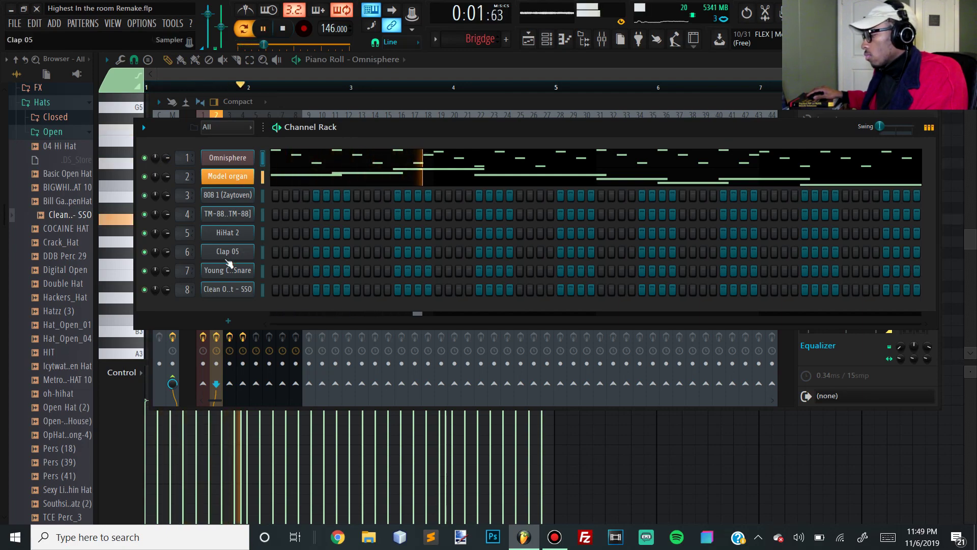
pyautogui.press('F6')
pyautogui.moveTo(216, 263); pyautogui.dragTo(217, 264)
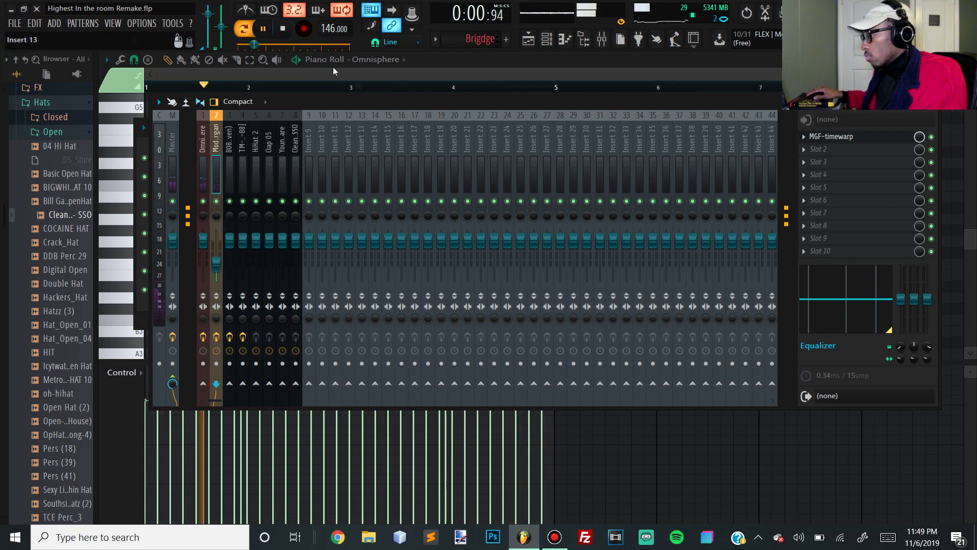
pyautogui.click(283, 29)
# Switch the active pattern to Chorus and open its Omnisphere notes in the piano roll.
pyautogui.click(547, 39)
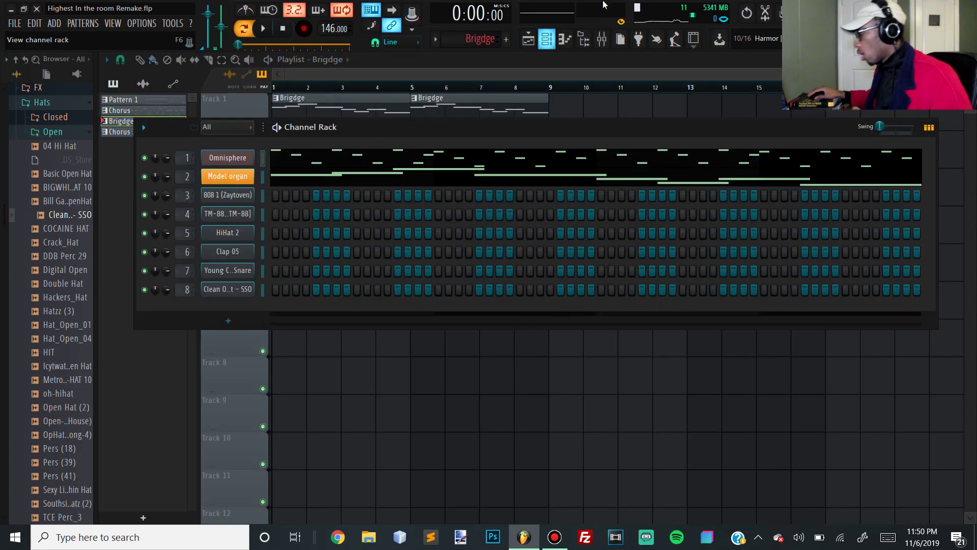
pyautogui.click(480, 39)
pyautogui.click(448, 64)
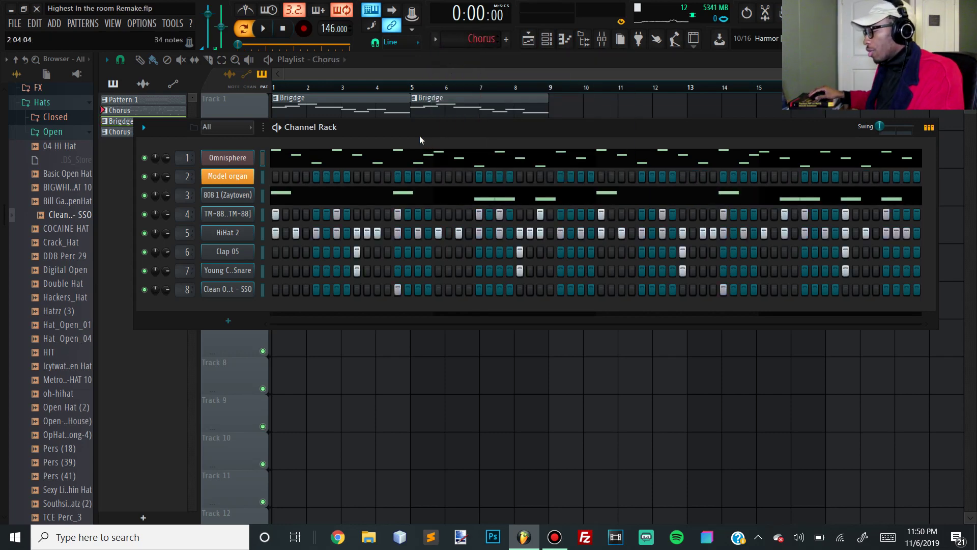
pyautogui.click(355, 160)
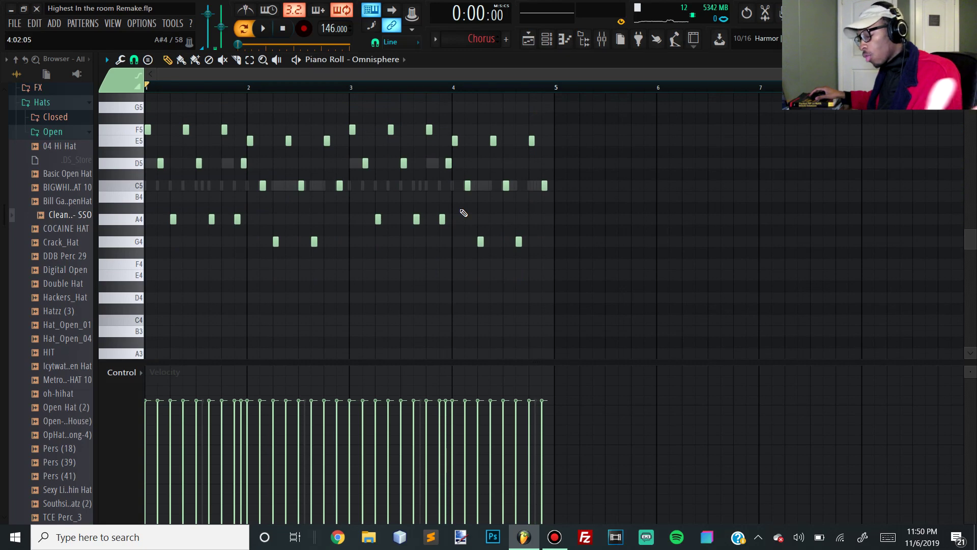
# Solo the 808 1 (Zaytoven) channel and view its volume envelope settings, returning to the channel rack.
pyautogui.click(546, 38)
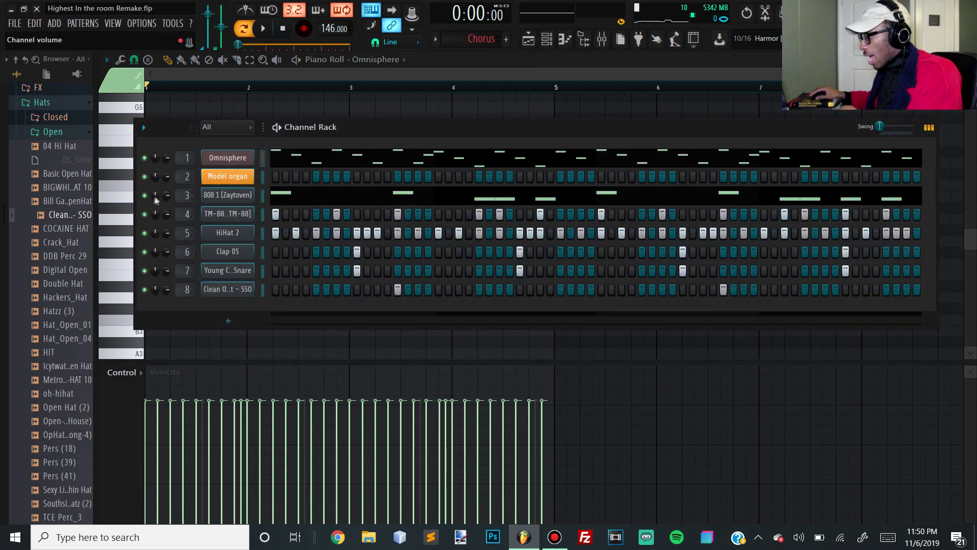
pyautogui.click(224, 196)
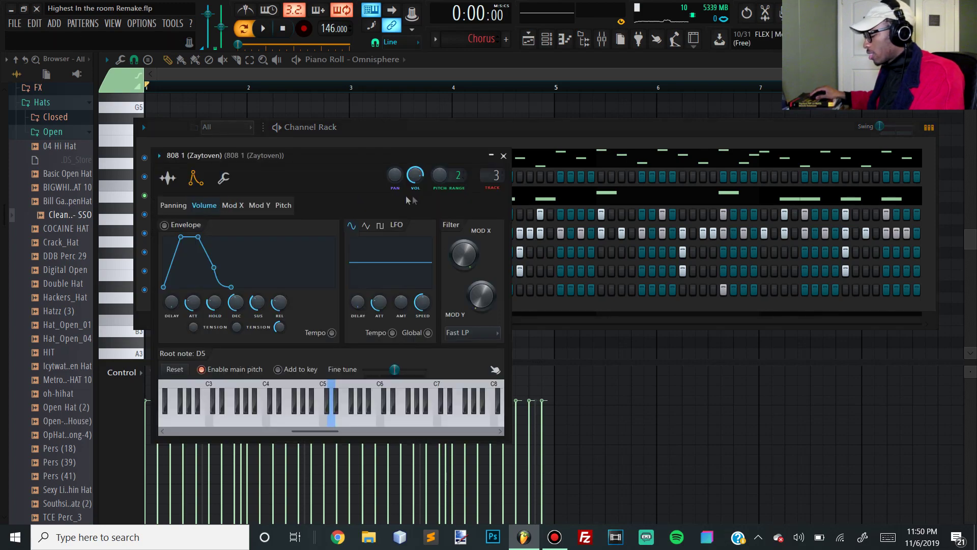
pyautogui.click(553, 127)
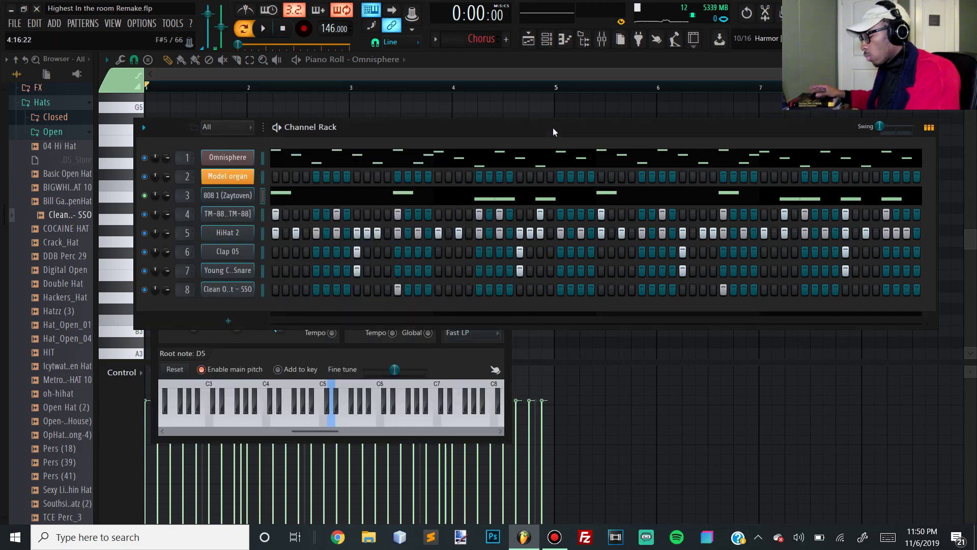
# Open the 808 1 (Zaytoven) notes of the Chorus pattern in the piano roll and play the soloed bass line.
pyautogui.press('z')
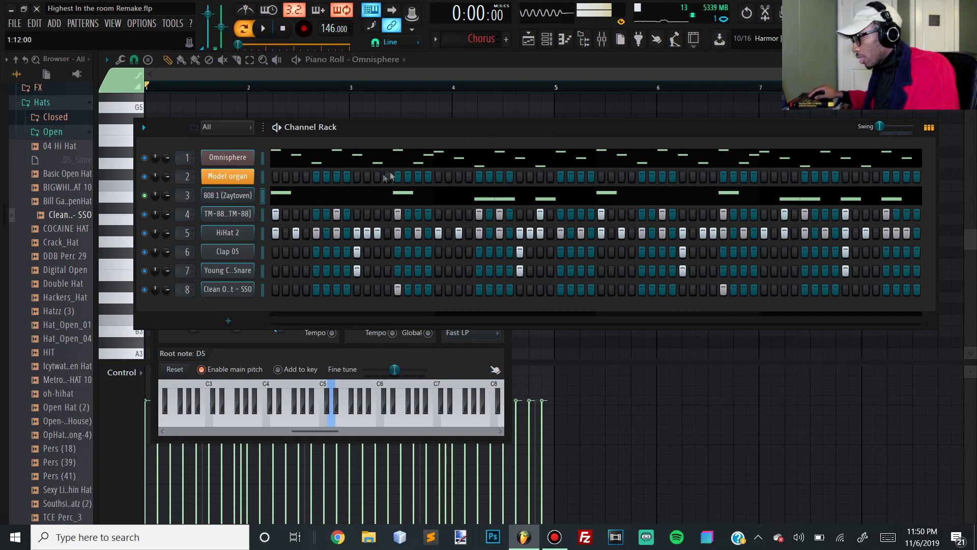
pyautogui.click(304, 199)
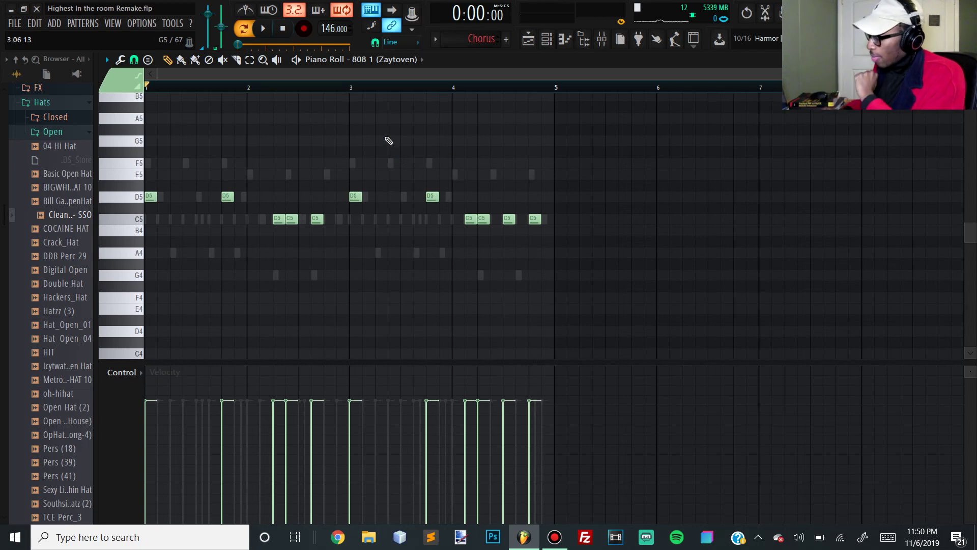
pyautogui.press('space')
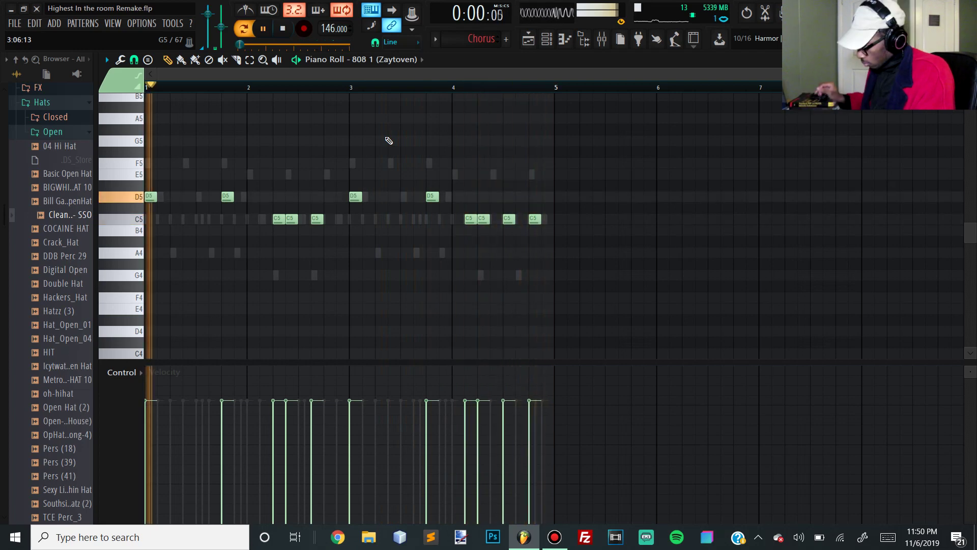
pyautogui.press('space')
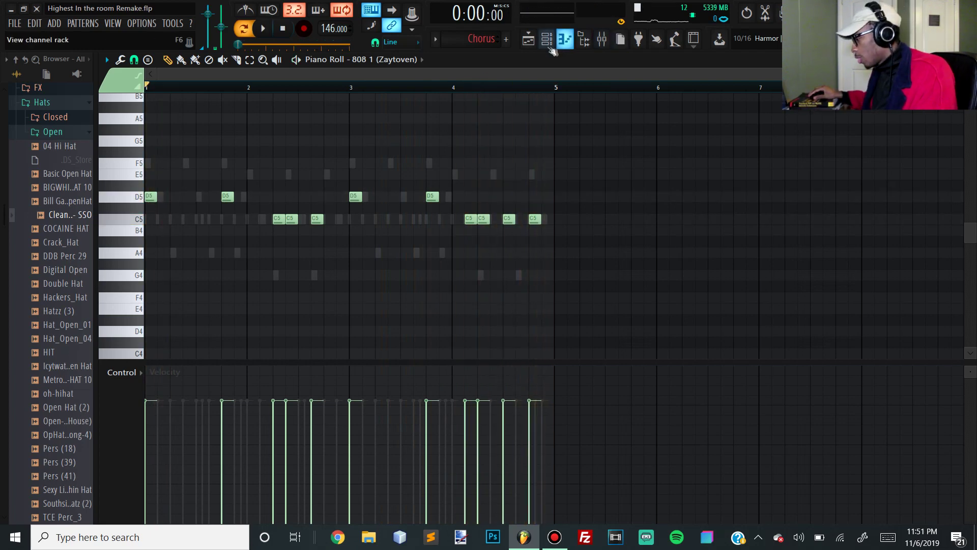
# View the effects on the 808's mixer track and return to the channel rack.
pyautogui.click(547, 40)
pyautogui.click(602, 39)
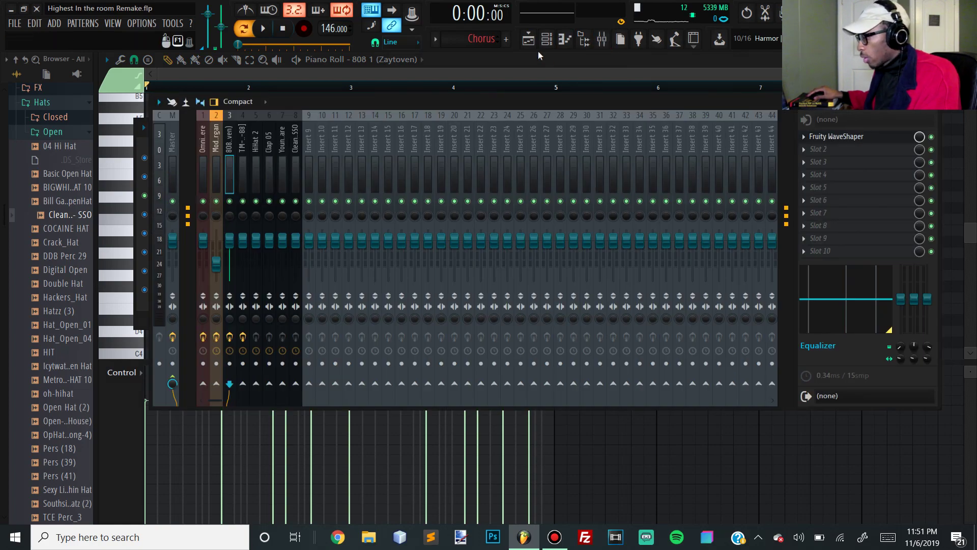
pyautogui.click(547, 39)
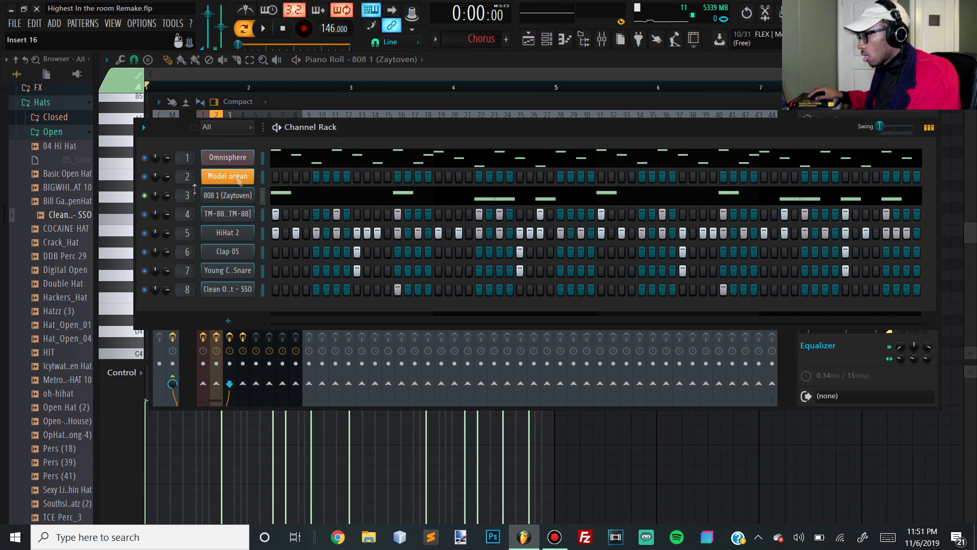
# Unmute the TM-88 and HiHat 2 channels one at a time, playing the Chorus pattern after each addition.
pyautogui.click(144, 214)
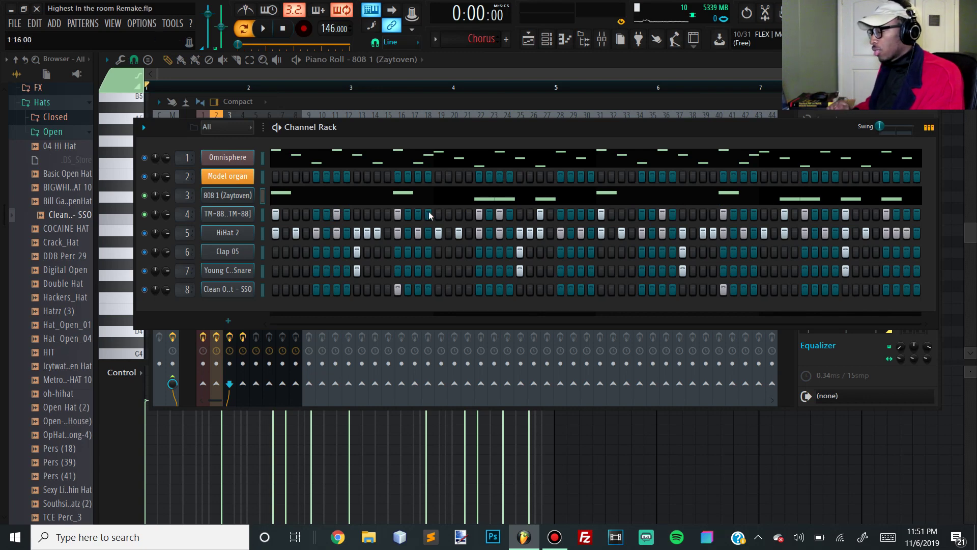
pyautogui.press('space')
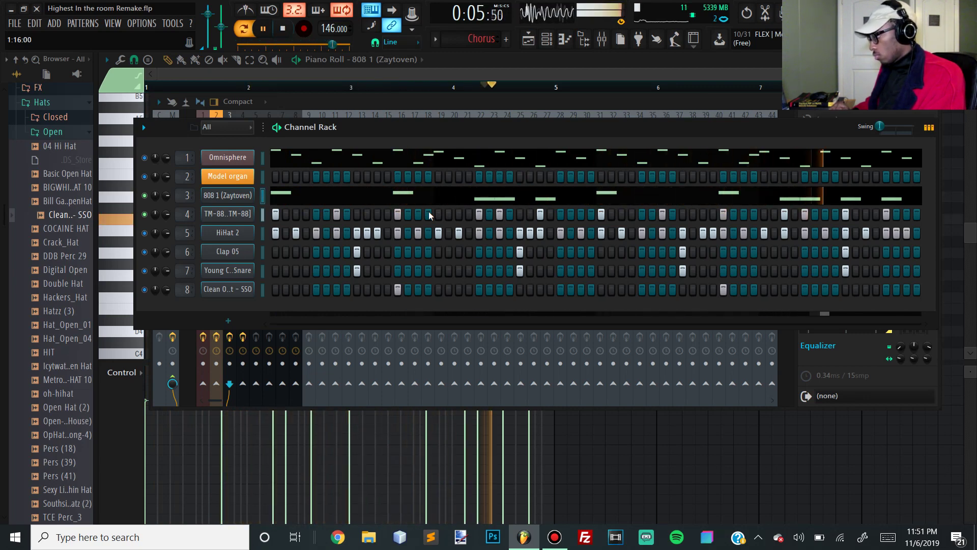
pyautogui.press('space')
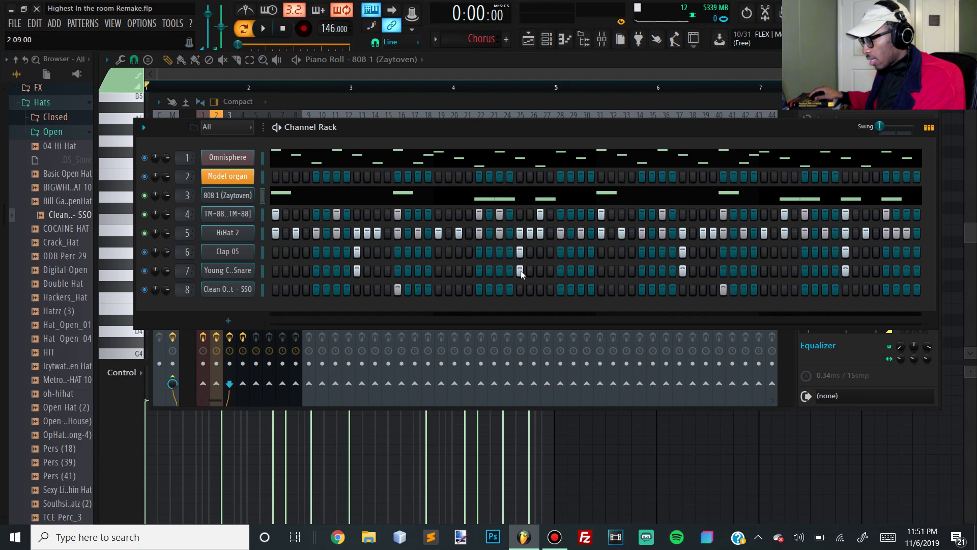
pyautogui.press('space')
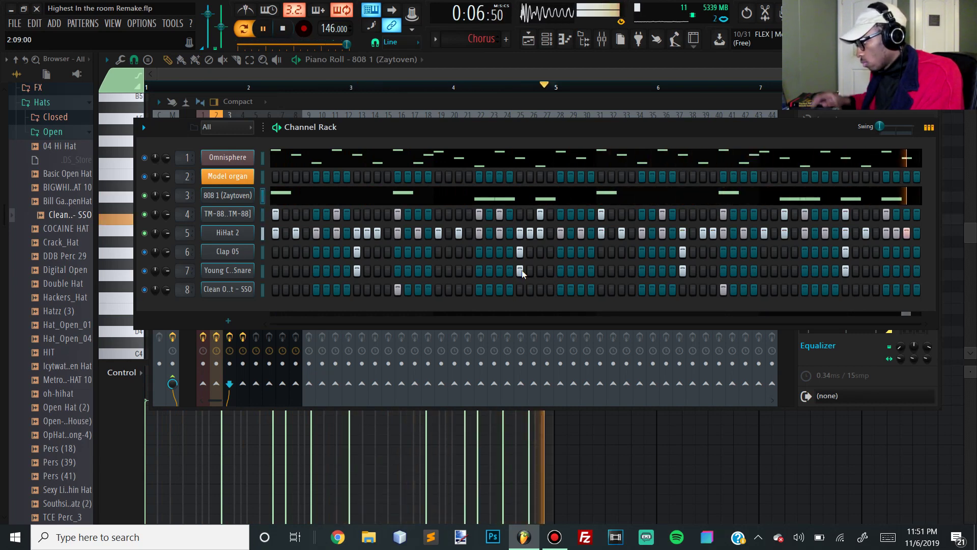
pyautogui.click(281, 29)
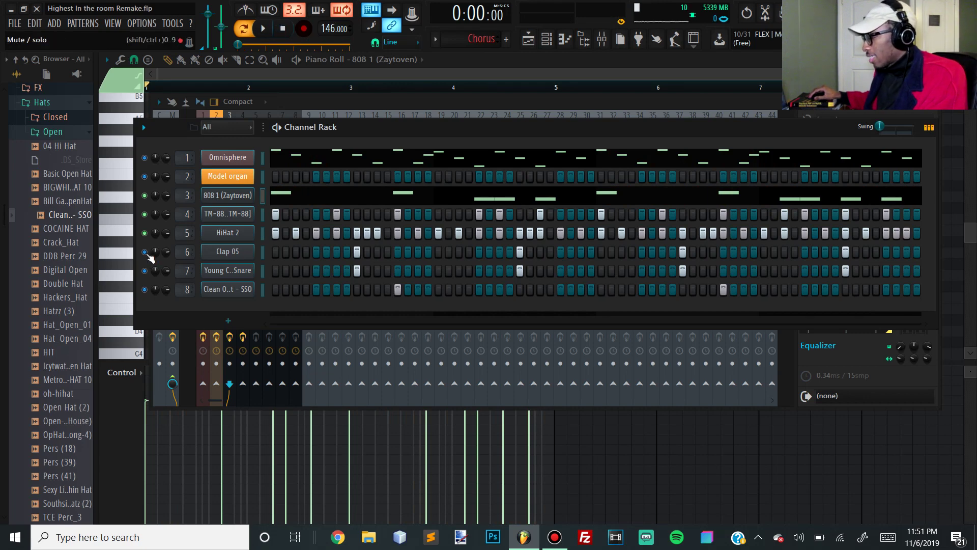
# Unmute the Clap 05, Young C..Snare and Clean O..t - SSO channels in turn, playing the Chorus pattern after each addition.
pyautogui.press('space')
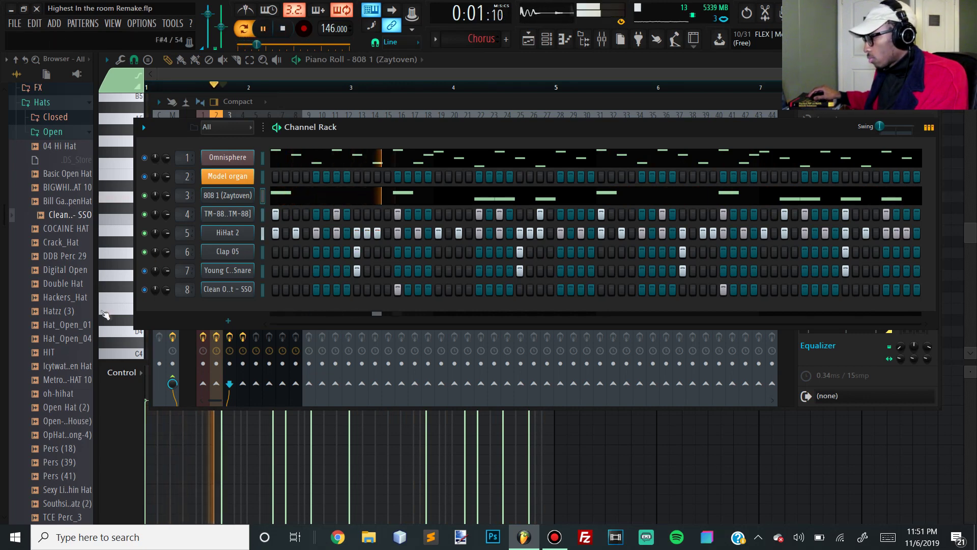
pyautogui.press('space')
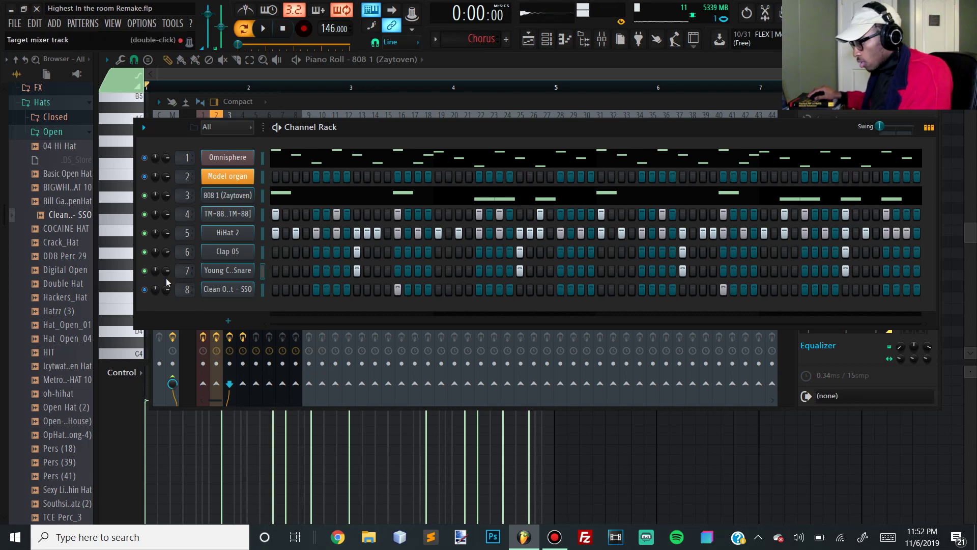
pyautogui.press('space')
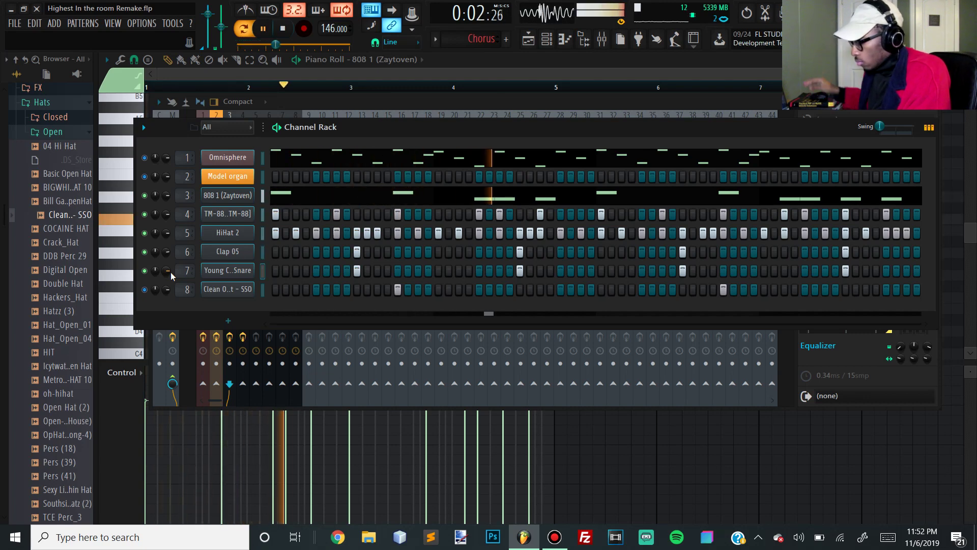
pyautogui.press('space')
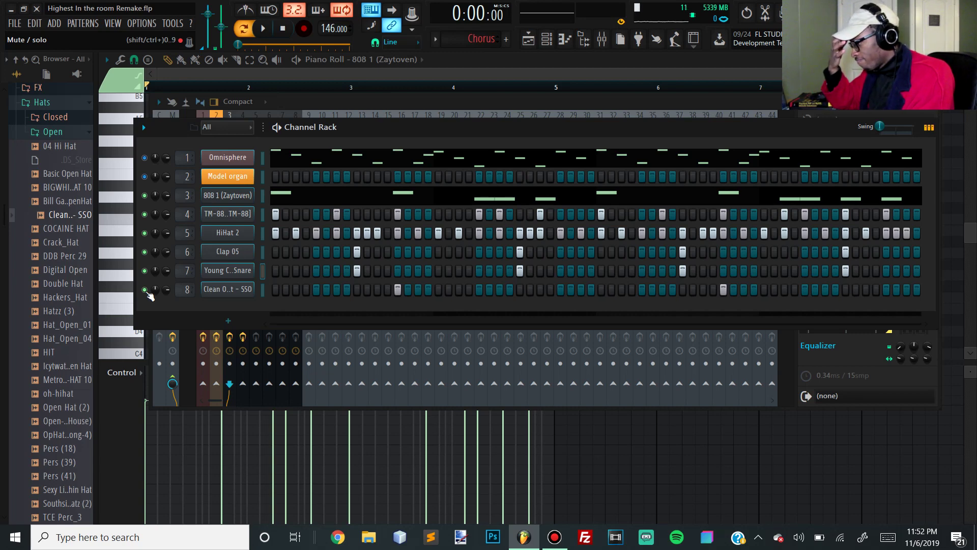
pyautogui.press('space')
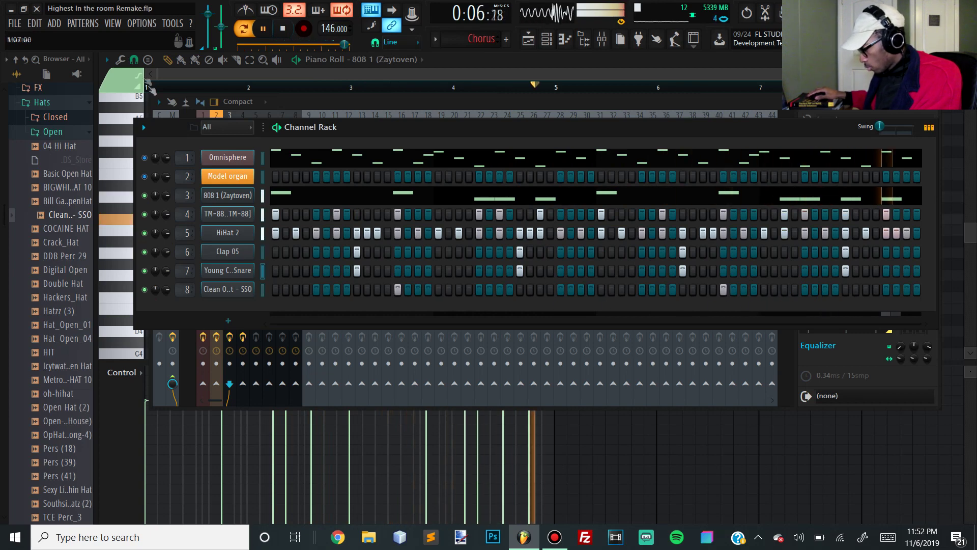
pyautogui.click(288, 33)
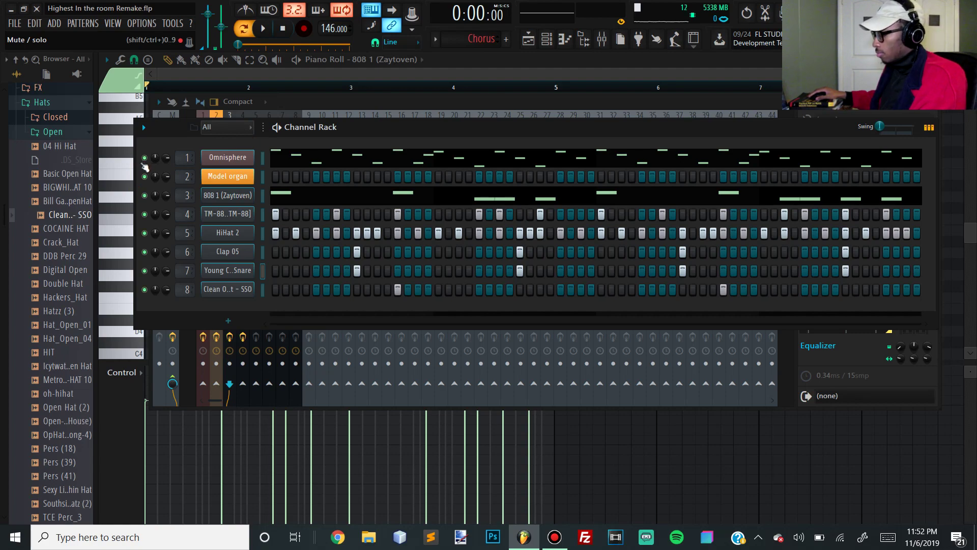
# Play the Chorus pattern with all channels unmuted and bypass Gross Beat on the Omnisphere mixer track.
pyautogui.press('space')
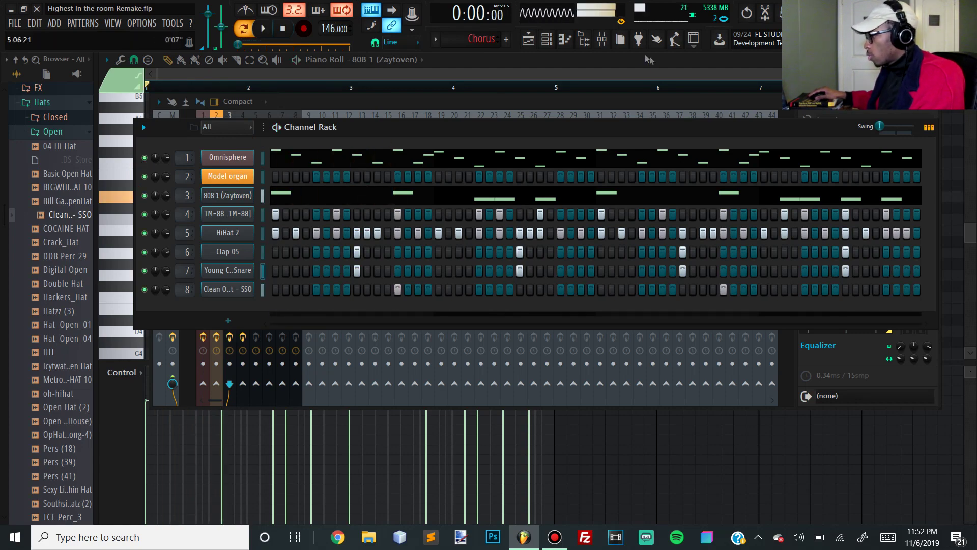
pyautogui.press('F9')
pyautogui.press('Left')
pyautogui.press('Left')
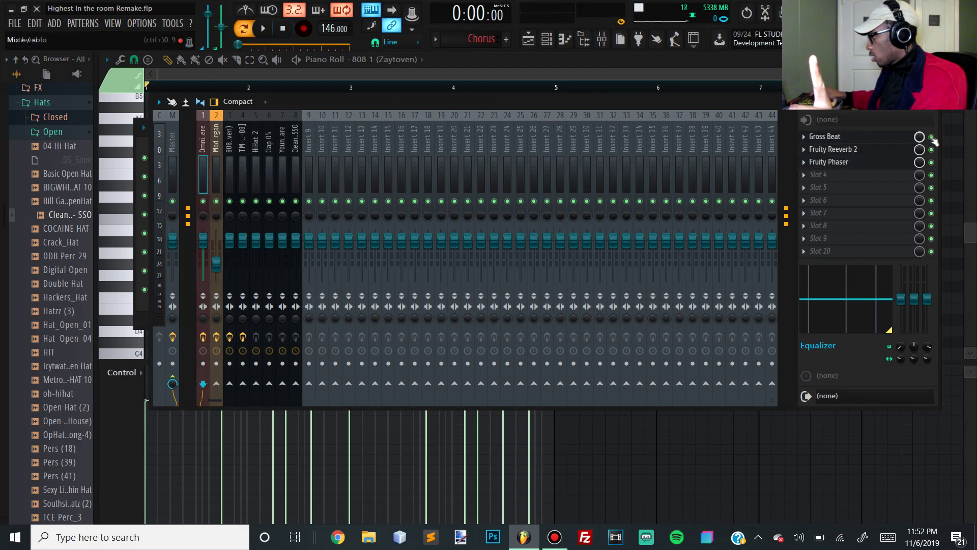
pyautogui.press('space')
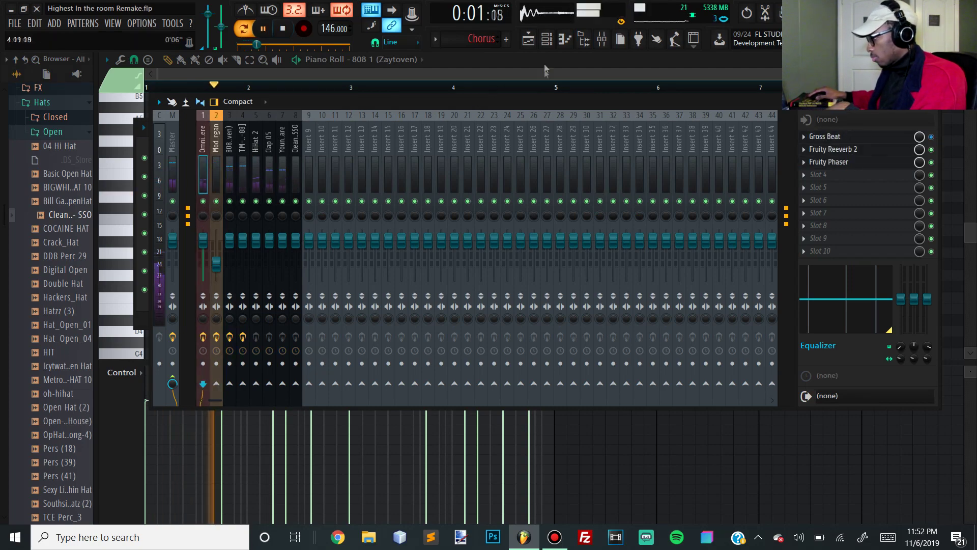
# View the playlist and the automation options for Gross Beat's mix level, stop playback and return to the channel rack.
pyautogui.click(540, 43)
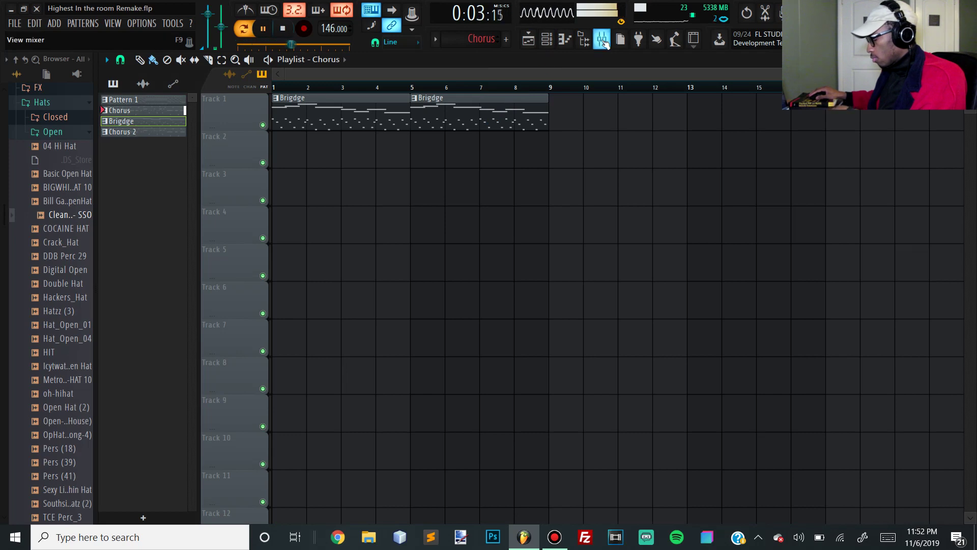
pyautogui.click(602, 41)
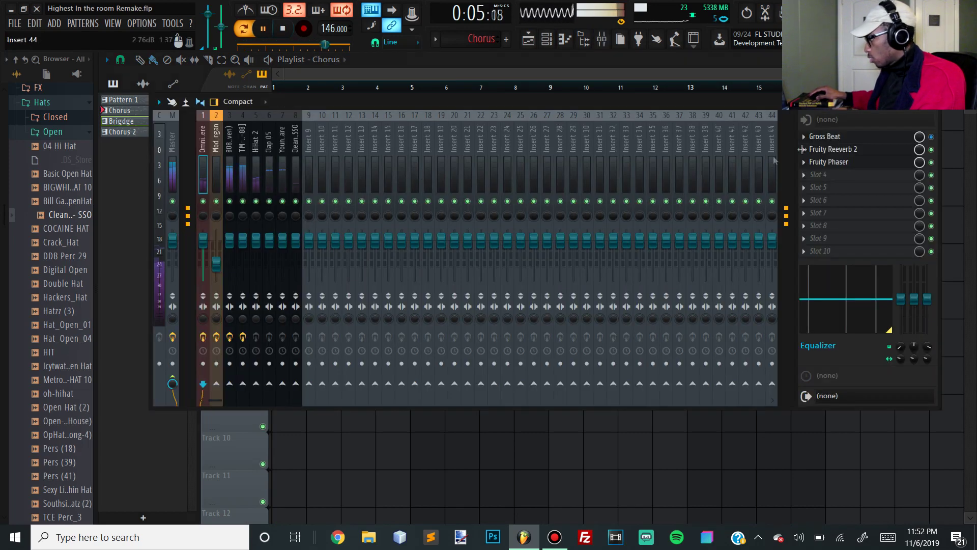
pyautogui.rightClick(920, 137)
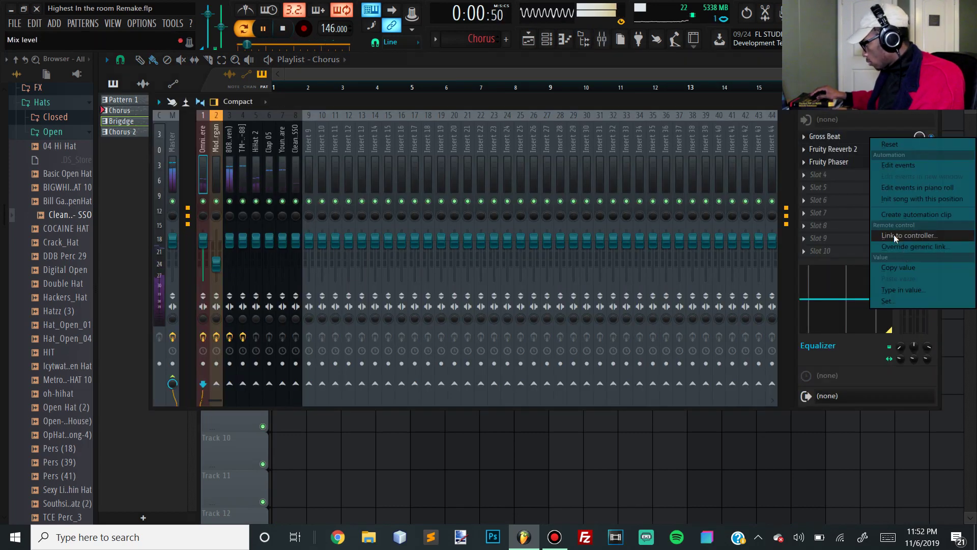
pyautogui.click(514, 72)
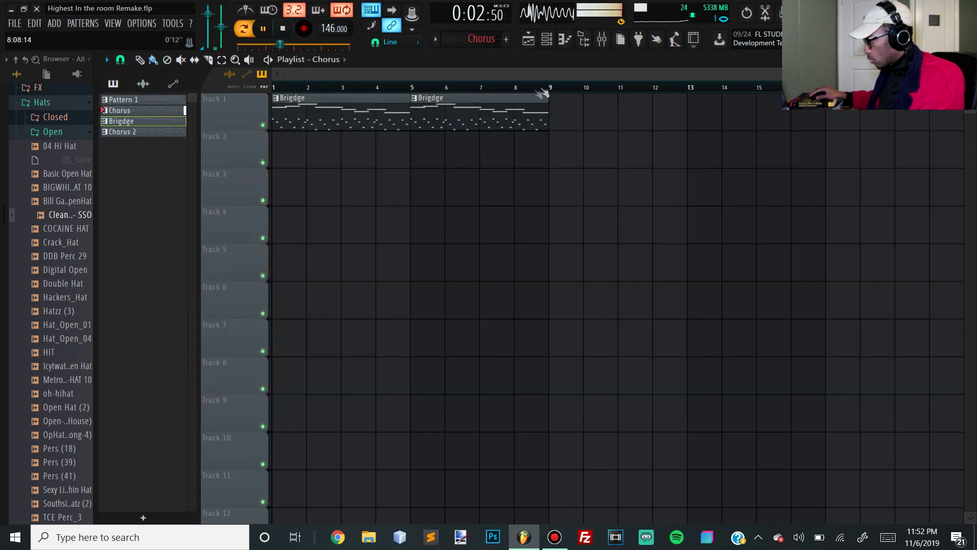
pyautogui.press('space')
pyautogui.press('F6')
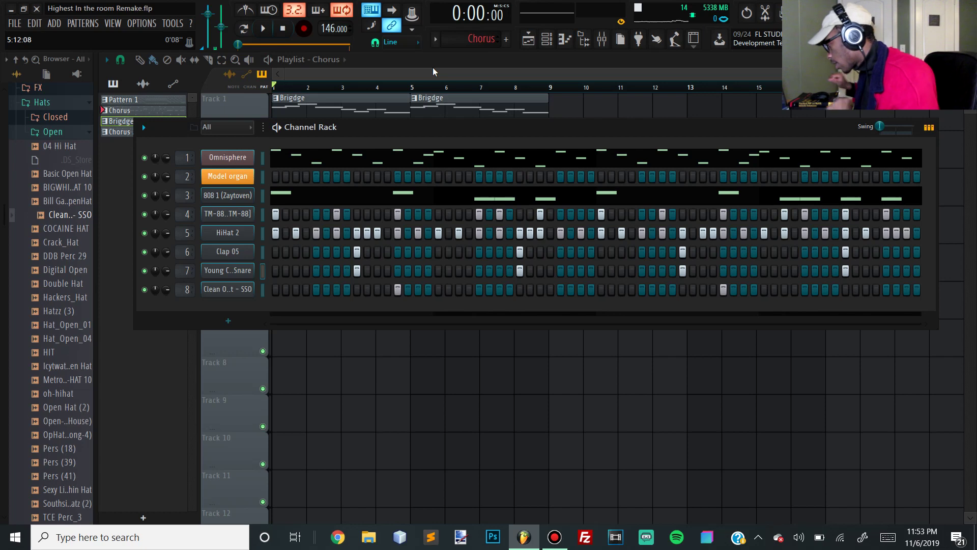
# Switch the active pattern to Chorus 2 and compare its channel rack steps with the neighbouring patterns.
pyautogui.click(435, 39)
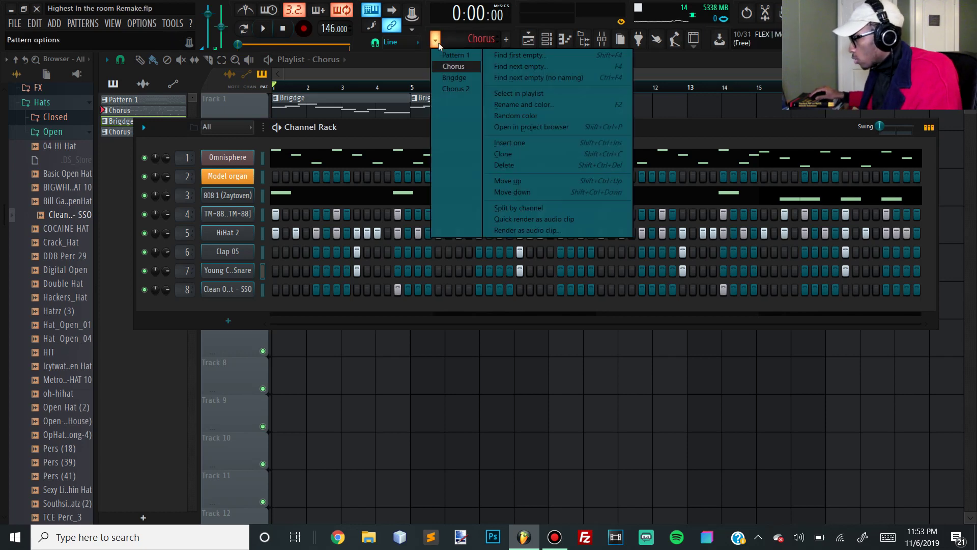
pyautogui.click(459, 89)
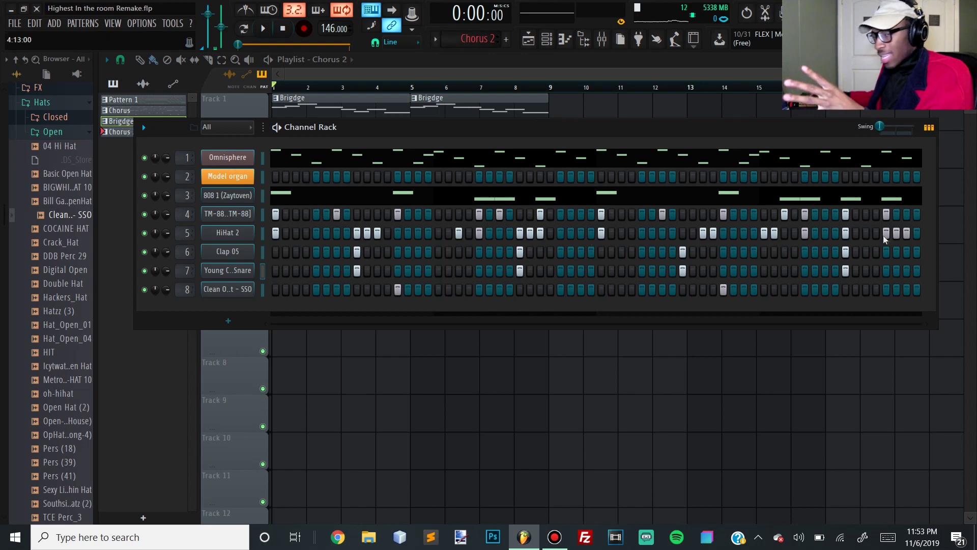
pyautogui.click(435, 39)
pyautogui.click(466, 77)
pyautogui.rightClick(470, 43)
pyautogui.click(465, 89)
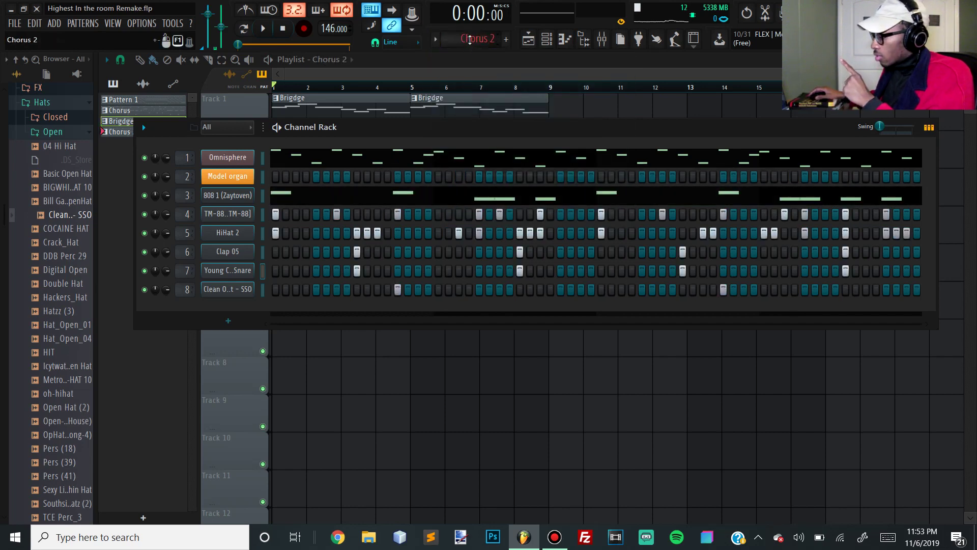
pyautogui.scroll(-1, 469, 38)
pyautogui.scroll(1, 470, 38)
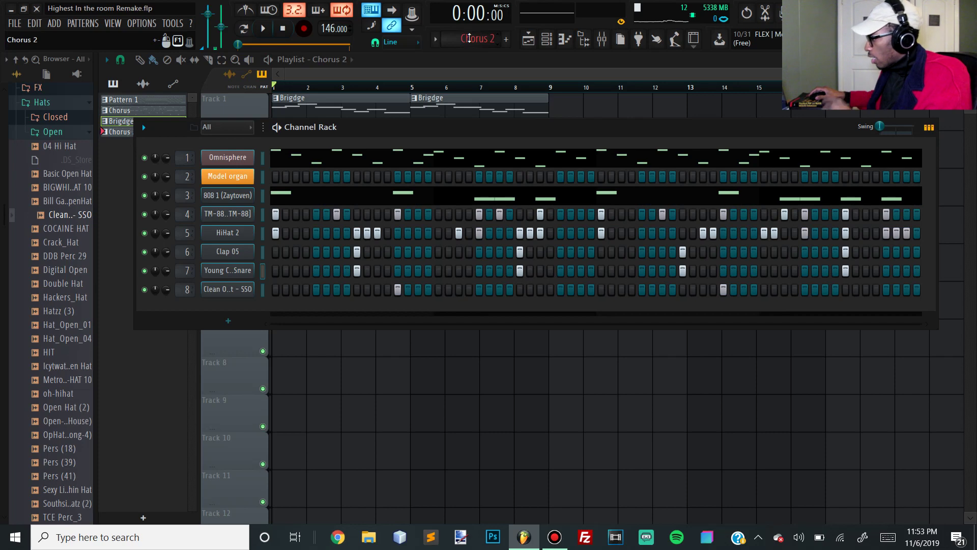
# Move the Chorus 2 pattern up one place in the pattern order, above Brigdge.
pyautogui.click(435, 39)
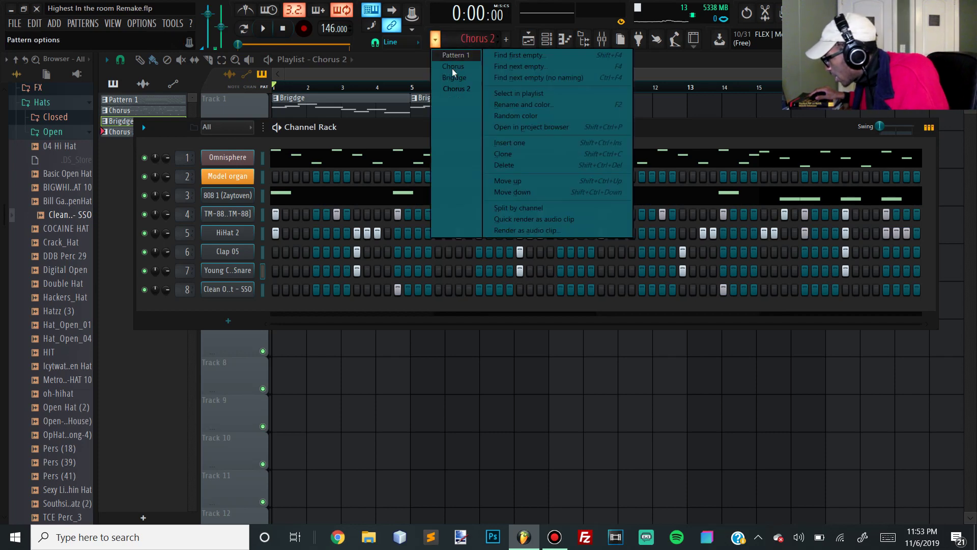
pyautogui.click(553, 179)
pyautogui.scroll(-1, 476, 39)
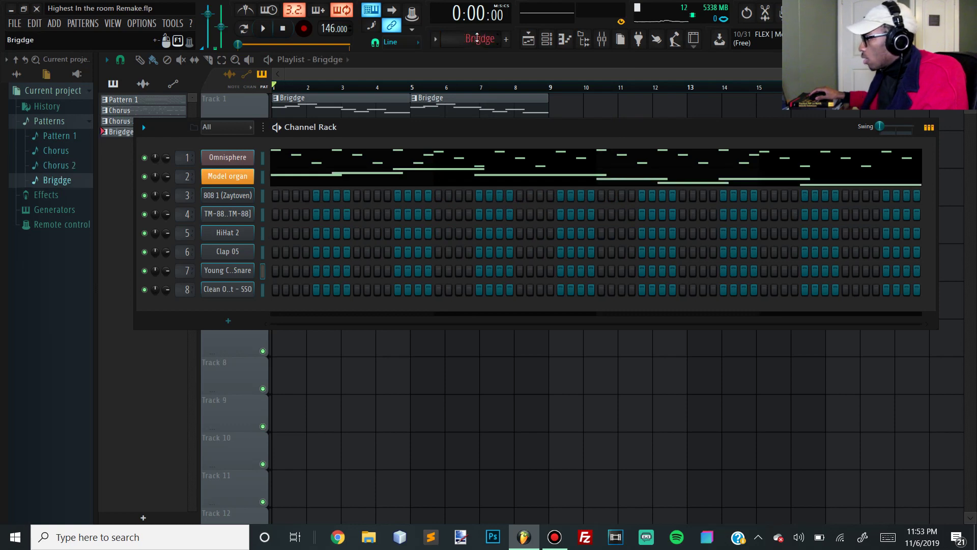
# Switch back and forth between the Chorus and Chorus 2 patterns to compare their HiHat 2 steps.
pyautogui.scroll(2, 477, 37)
pyautogui.scroll(-1, 477, 37)
pyautogui.scroll(1, 477, 37)
pyautogui.scroll(-1, 477, 37)
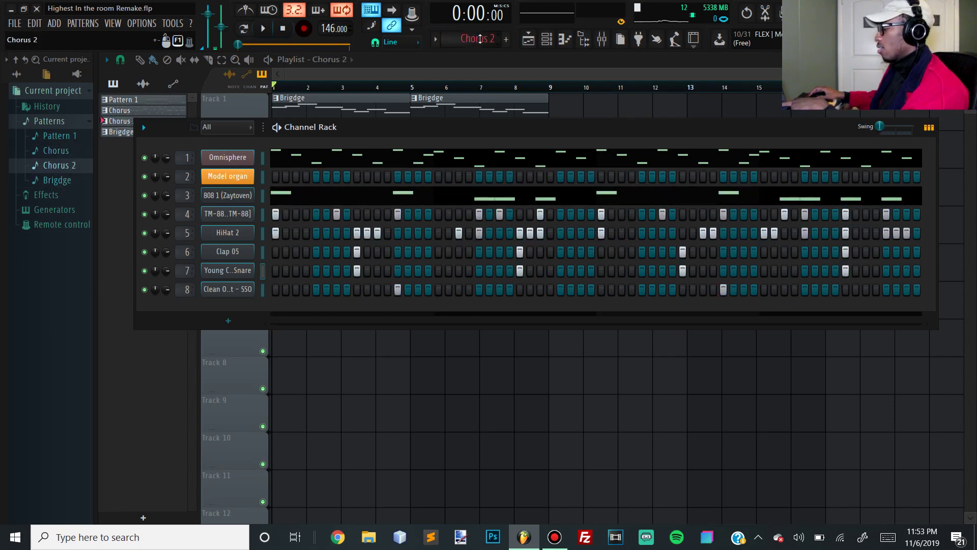
pyautogui.scroll(1, 484, 39)
pyautogui.scroll(-1, 484, 38)
pyautogui.scroll(1, 485, 39)
pyautogui.scroll(-1, 484, 39)
pyautogui.scroll(1, 484, 39)
pyautogui.scroll(-1, 484, 39)
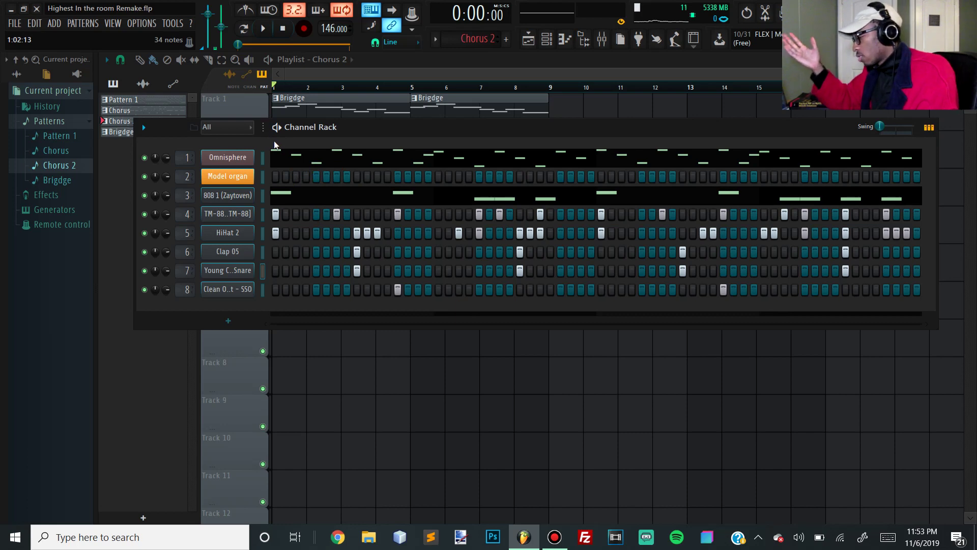
# Play the Chorus 2 pattern with all channels unmuted and stop playback.
pyautogui.press('space')
pyautogui.press('space')
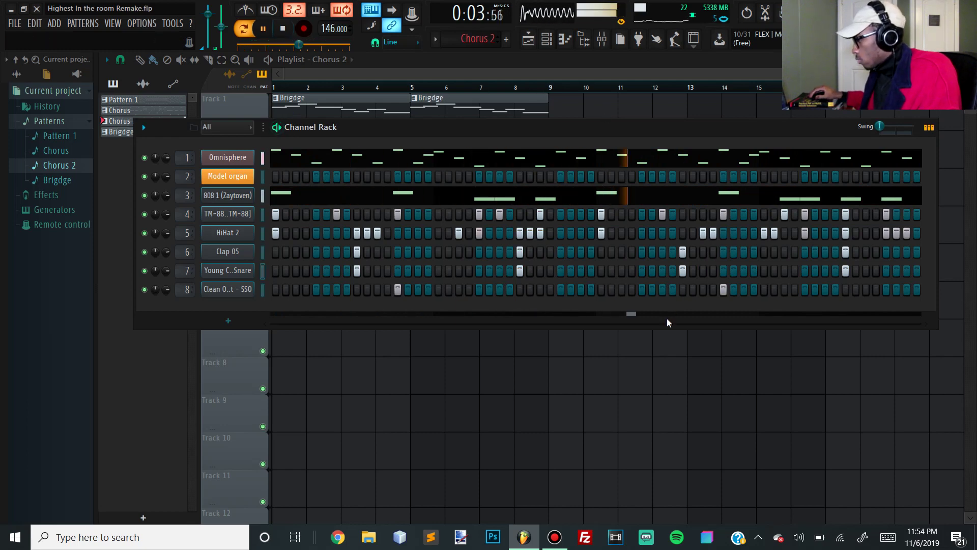
pyautogui.click(284, 29)
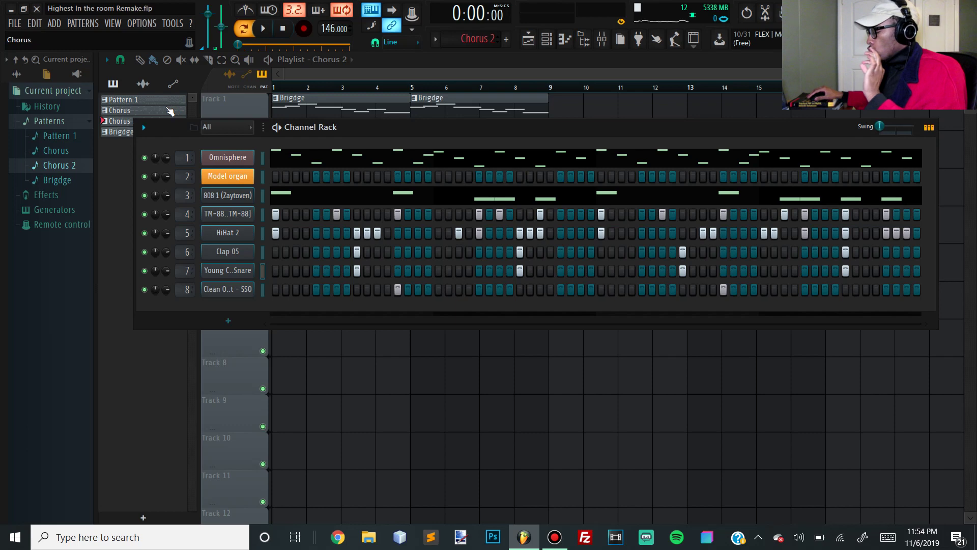
# Place the Chorus pattern on Track 3 at bar 9, right after the two Brigdge clips.
pyautogui.click(327, 76)
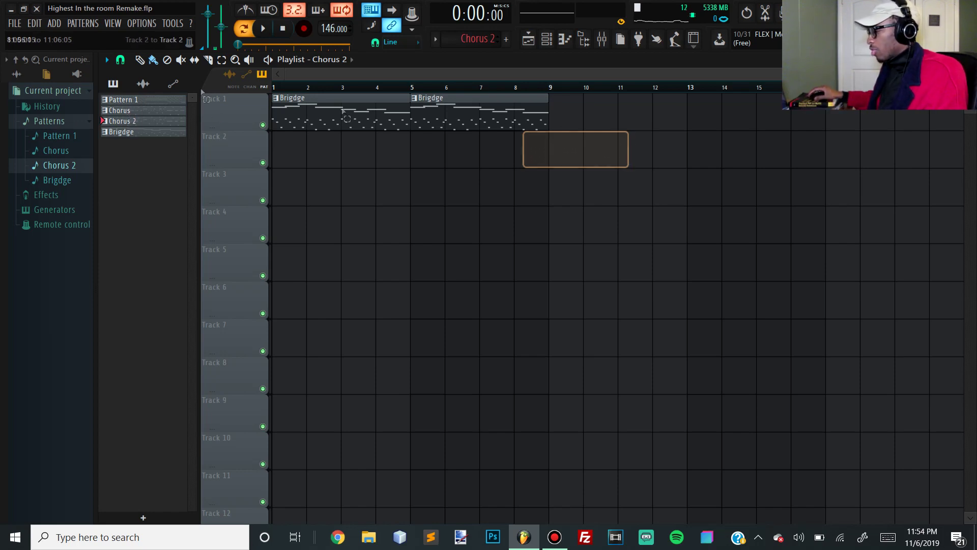
pyautogui.moveTo(131, 117); pyautogui.dragTo(603, 185)
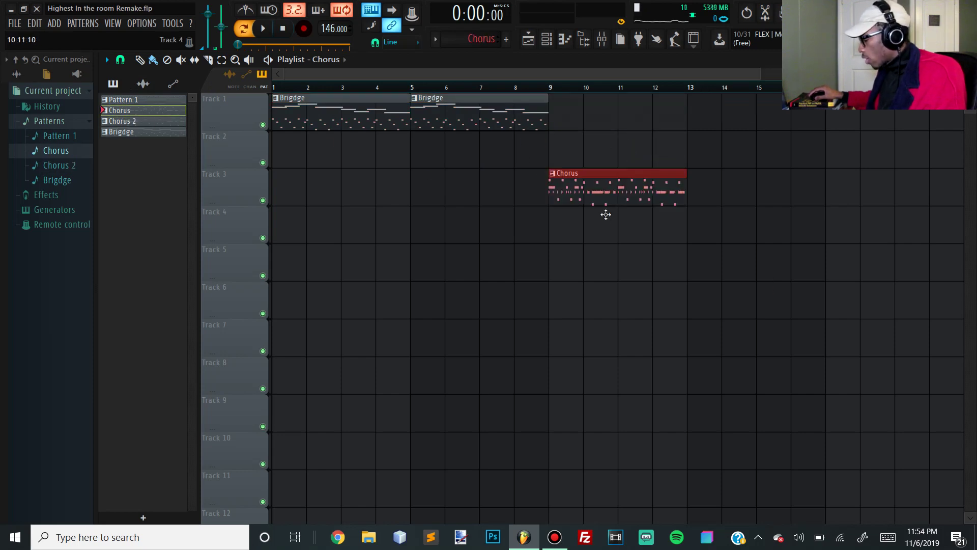
pyautogui.keyDown('ctrl'); pyautogui.scroll(-2, 614, 257); pyautogui.keyUp('ctrl')
pyautogui.scroll(2, 669, 233)
pyautogui.scroll(-3, 447, 240)
pyautogui.scroll(2, 614, 233)
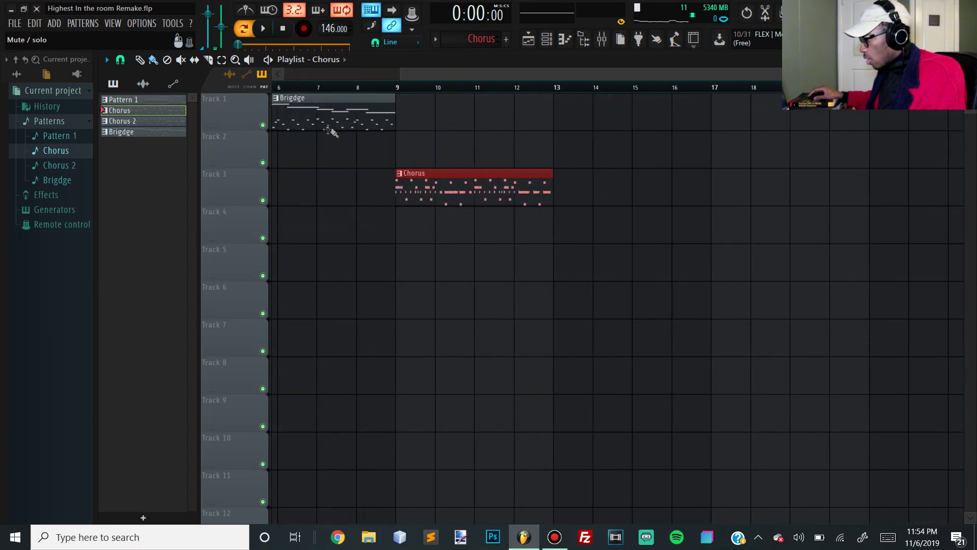
pyautogui.scroll(-2, 433, 153)
pyautogui.click(604, 43)
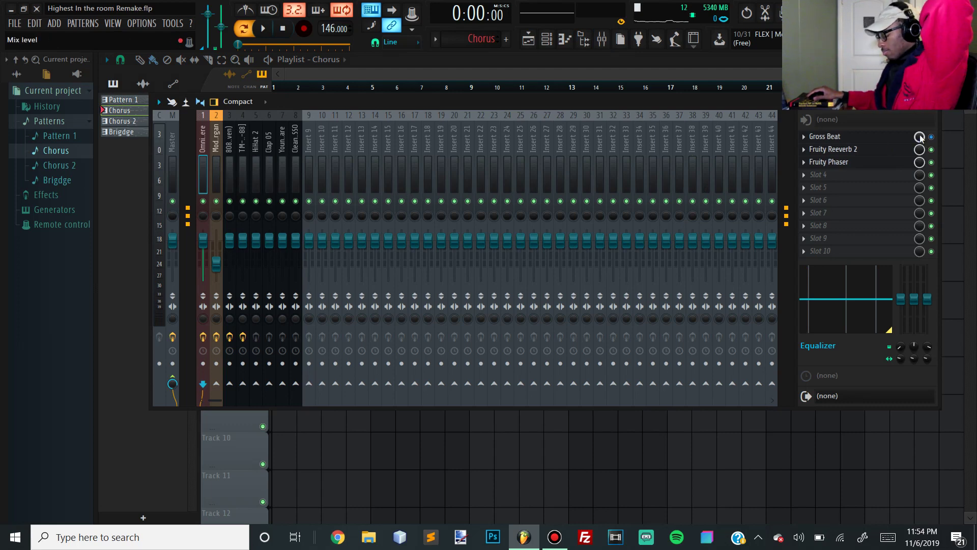
pyautogui.rightClick(920, 136)
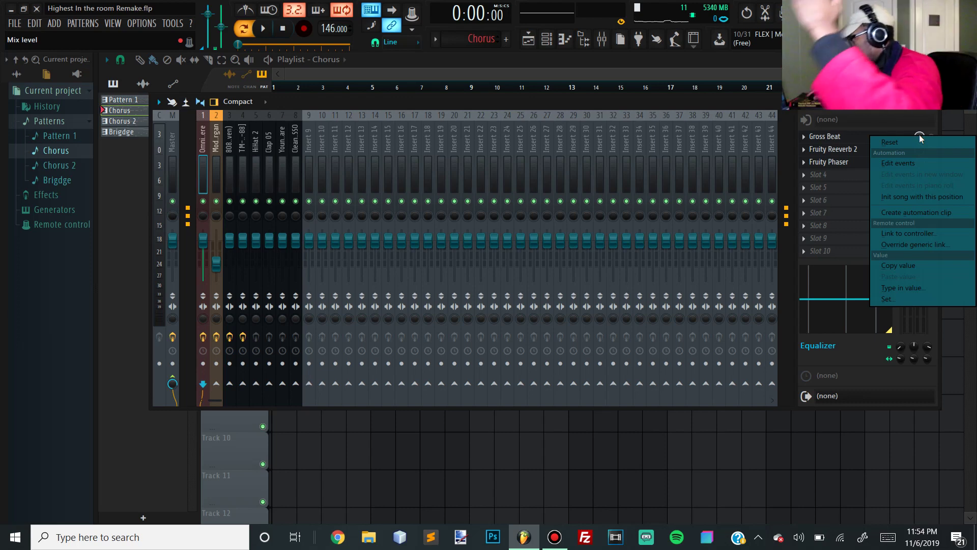
pyautogui.click(489, 62)
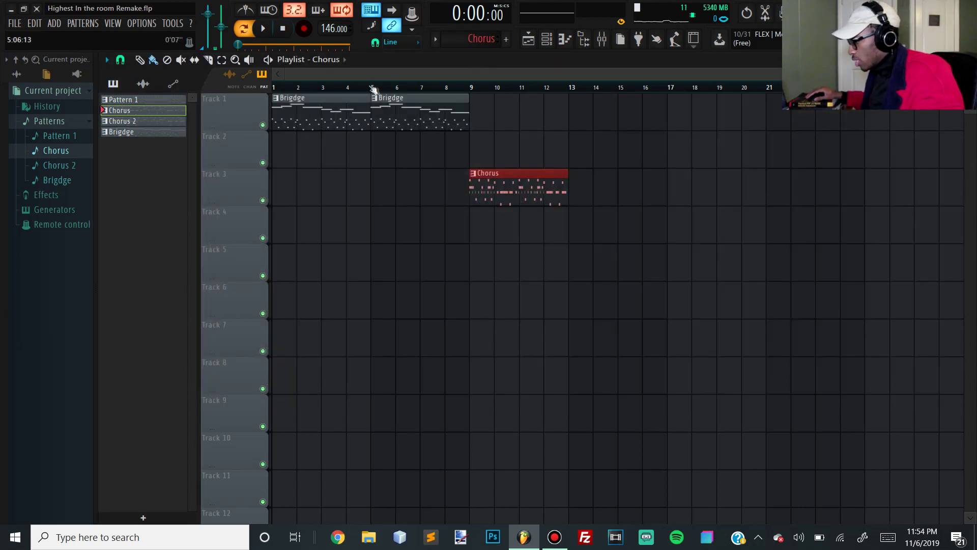
# Select bars 1 to 4 in the playlist and create an automation clip for the Gross Beat mix level on the Omnisphere mixer track.
pyautogui.moveTo(379, 87); pyautogui.dragTo(274, 87)
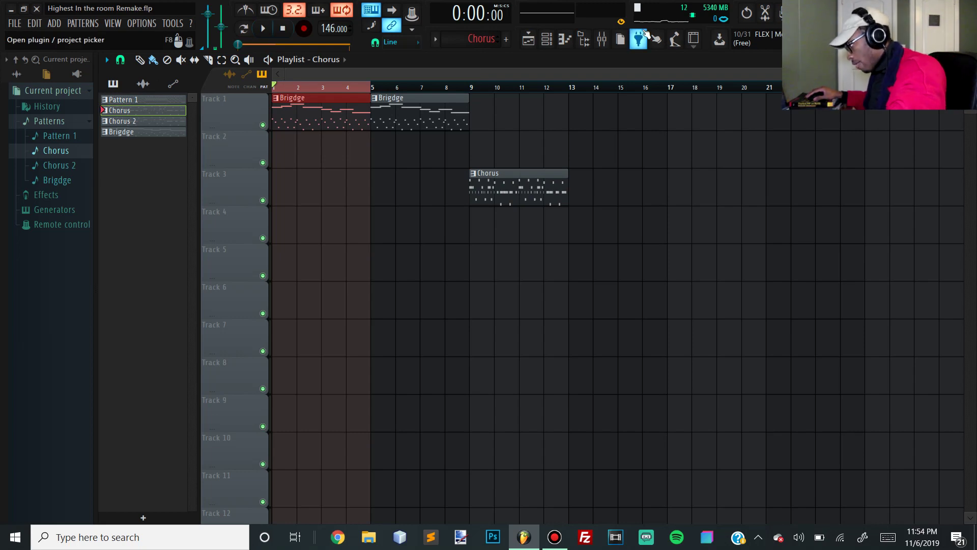
pyautogui.click(602, 38)
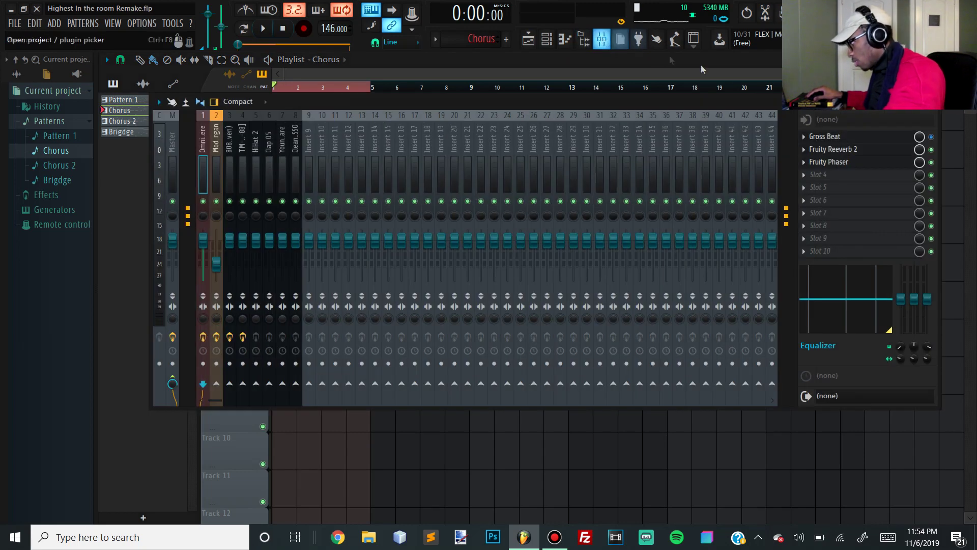
pyautogui.rightClick(920, 136)
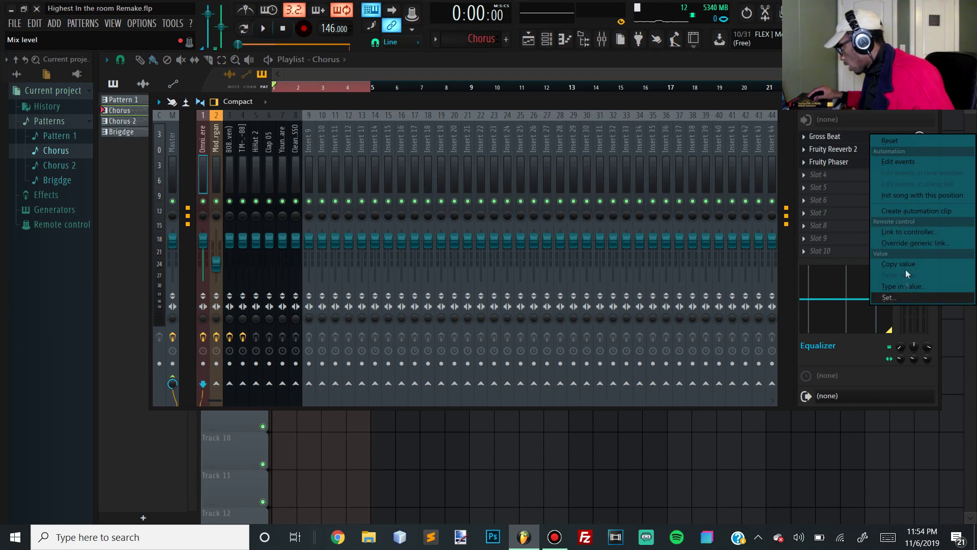
pyautogui.click(869, 108)
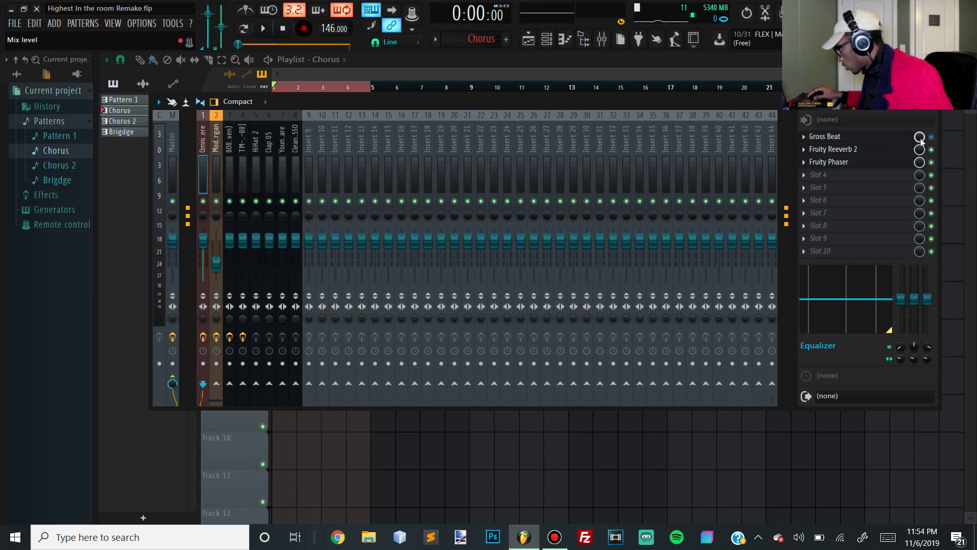
pyautogui.rightClick(919, 137)
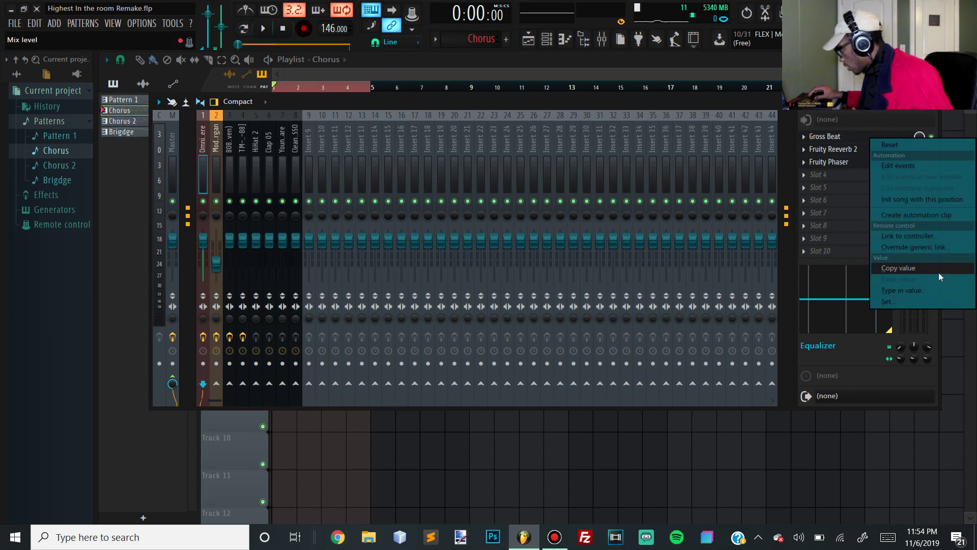
pyautogui.click(916, 214)
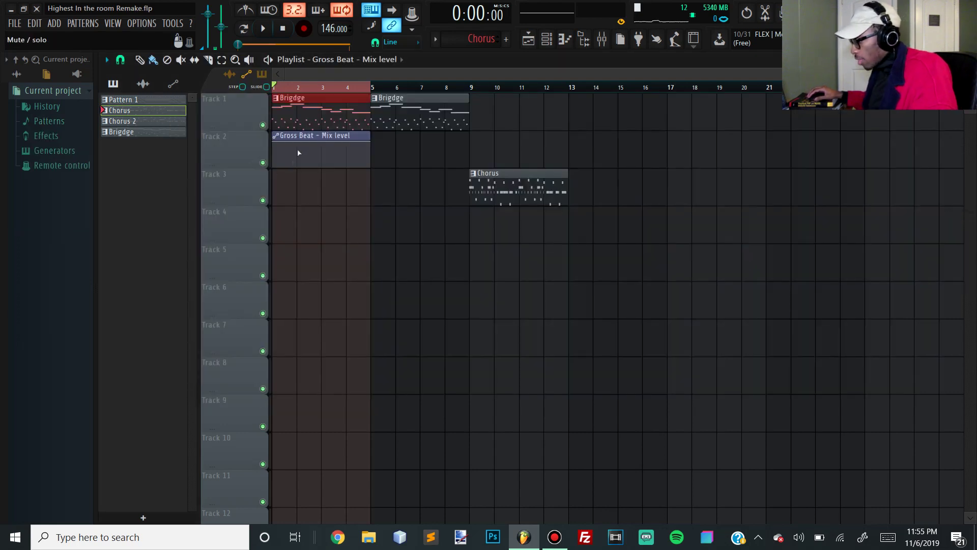
# Lower the automation clip's start point, make the level jump to 100% at bar 1, and duplicate the clip to bar 5.
pyautogui.moveTo(275, 142); pyautogui.dragTo(279, 164)
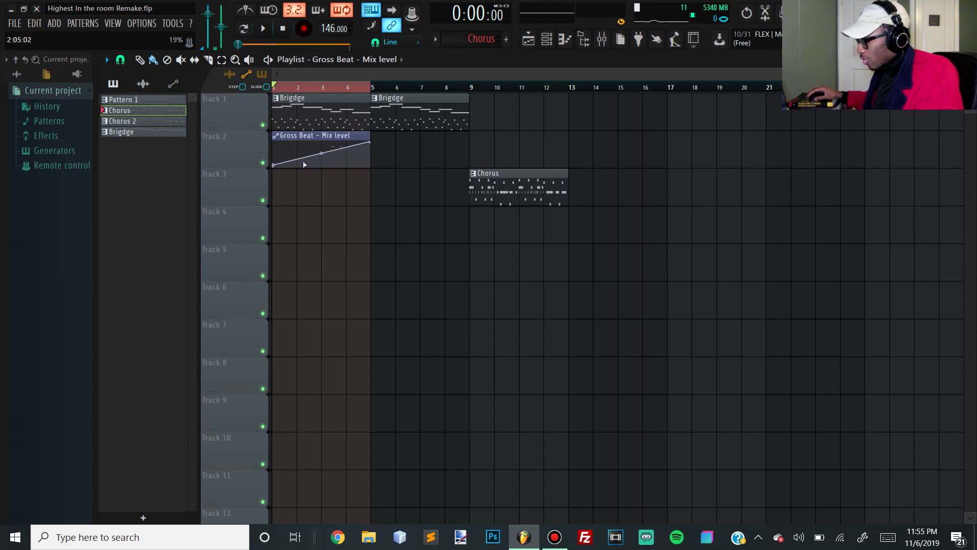
pyautogui.moveTo(296, 153); pyautogui.dragTo(298, 145)
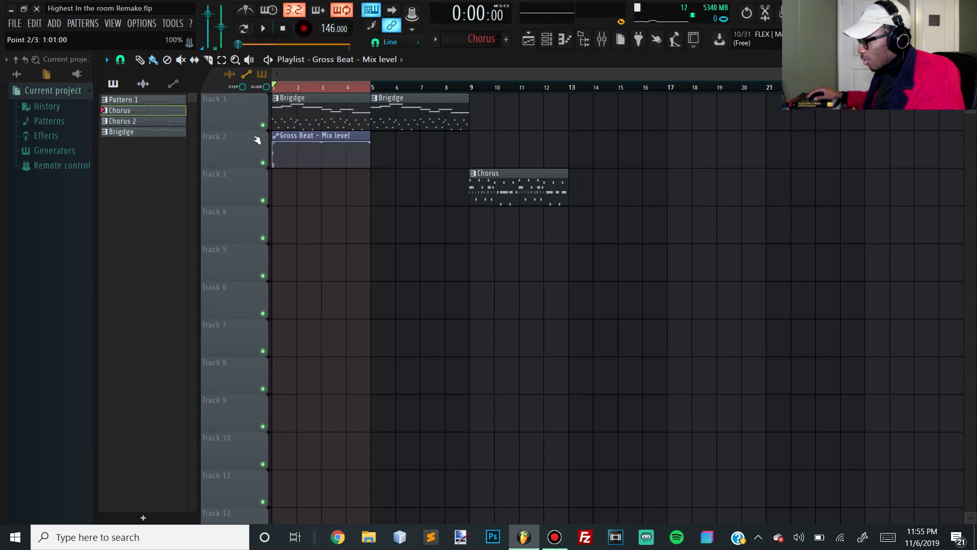
pyautogui.moveTo(371, 142); pyautogui.dragTo(349, 145)
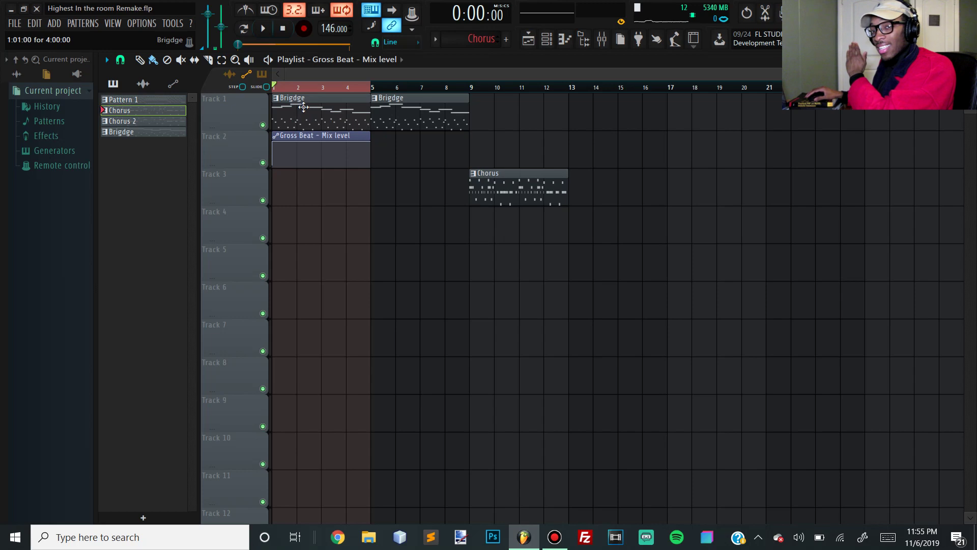
pyautogui.click(347, 136)
pyautogui.hotkey('ctrl', 'b')
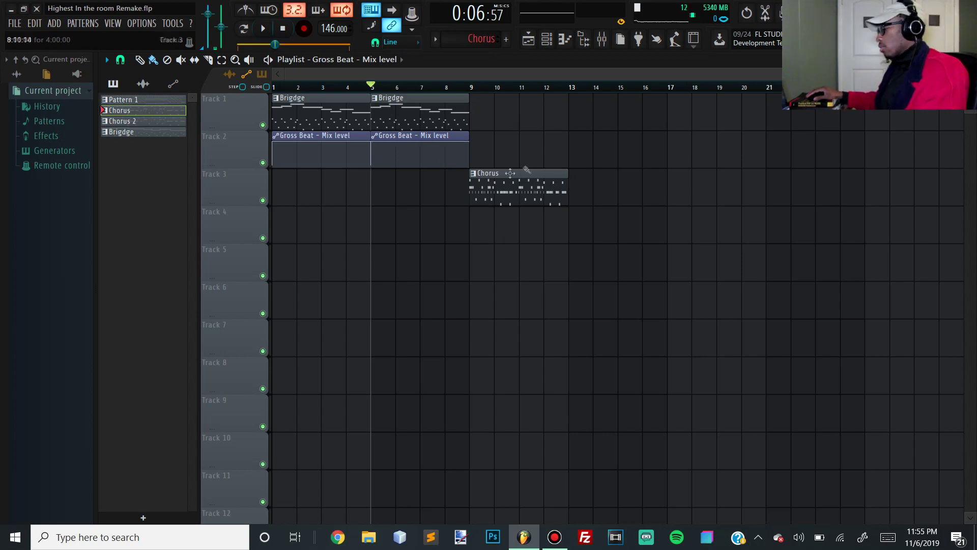
# Play the Brigdge section with its Gross Beat automation and stop playback.
pyautogui.press('space')
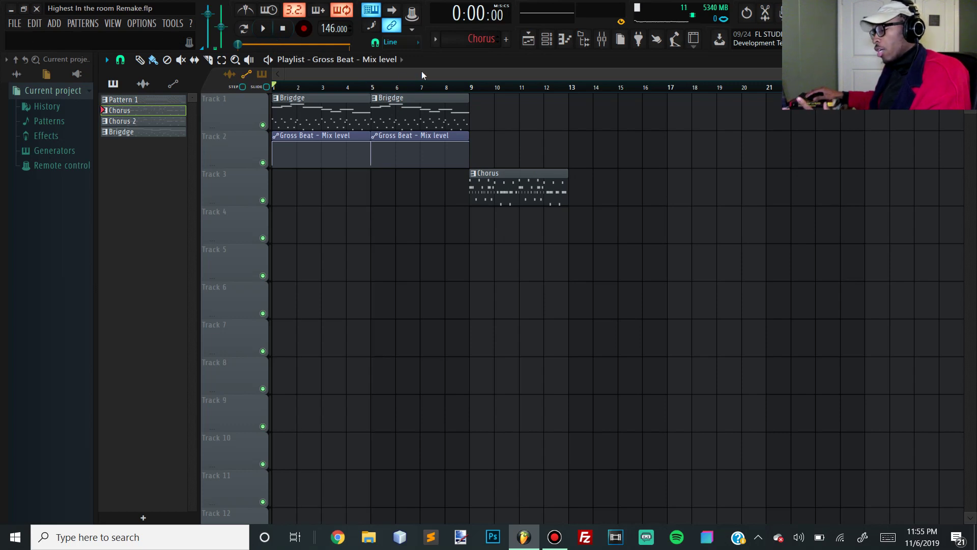
pyautogui.press('space')
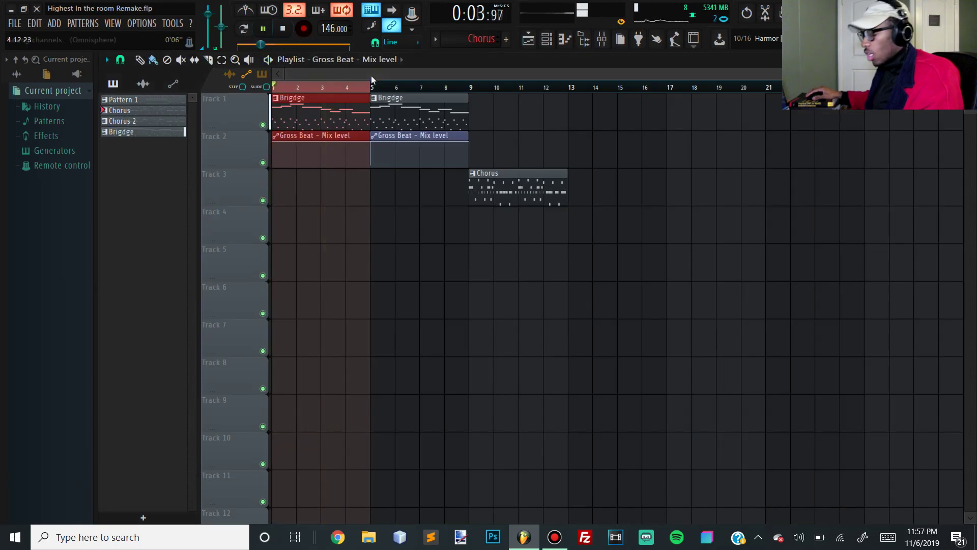
pyautogui.press('space')
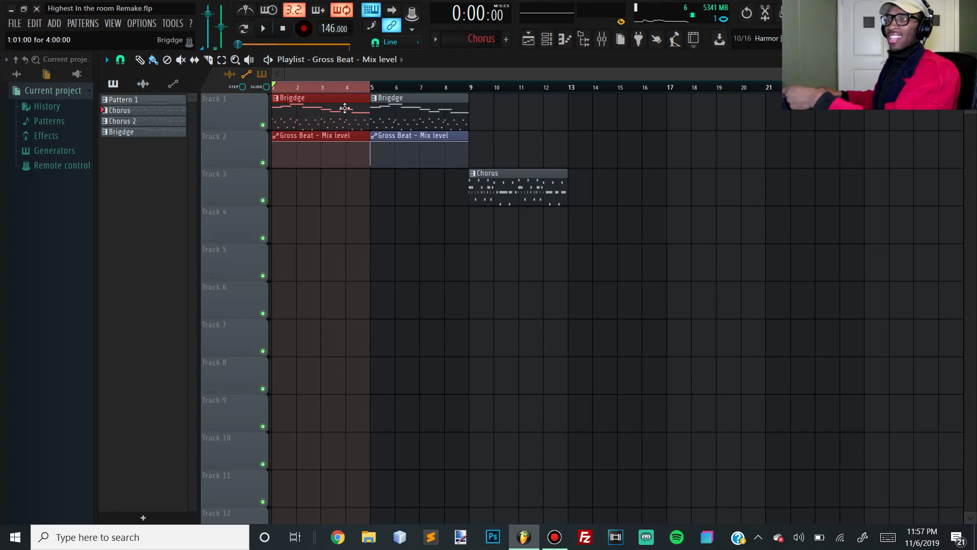
# Clear the time selection, play from bar 7 into the Chorus clip while checking the channel rack, and stop.
pyautogui.click(383, 93)
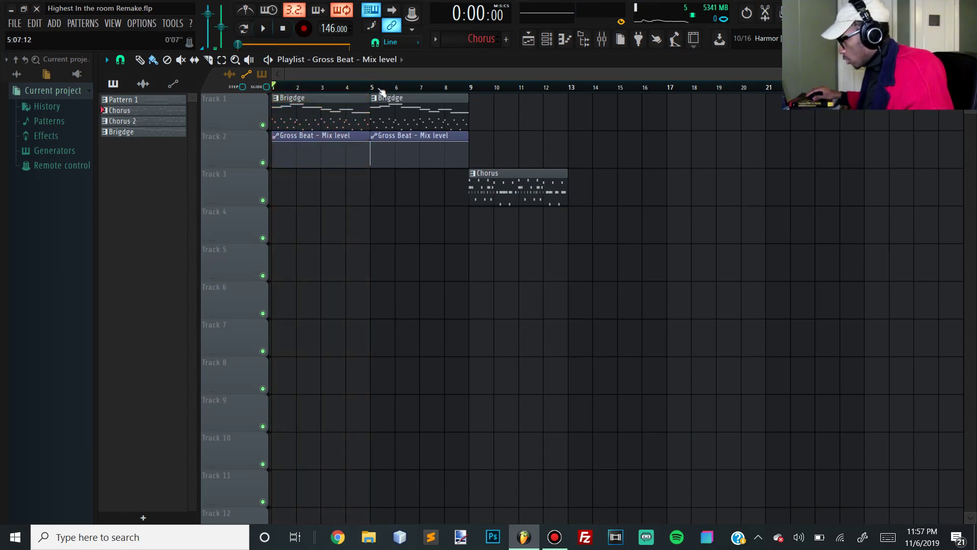
pyautogui.click(420, 88)
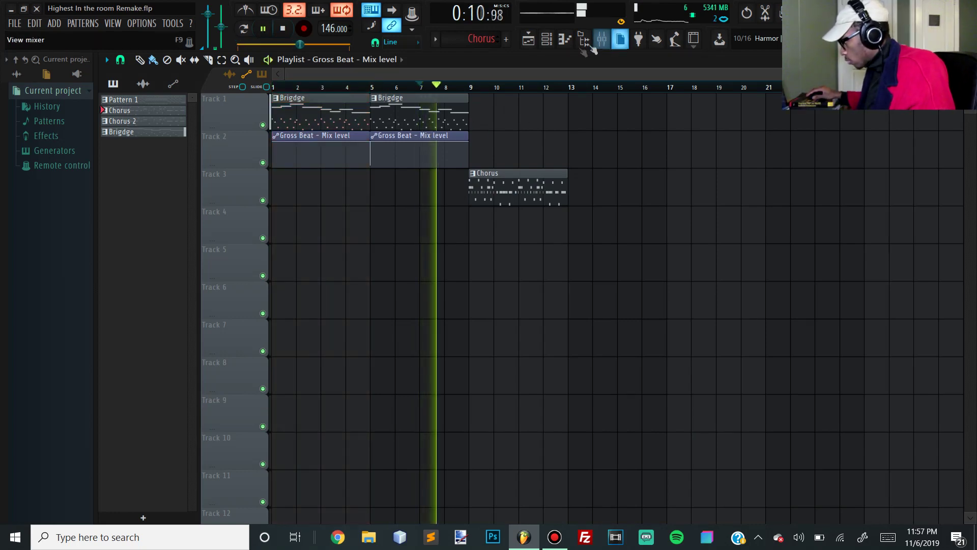
pyautogui.click(547, 40)
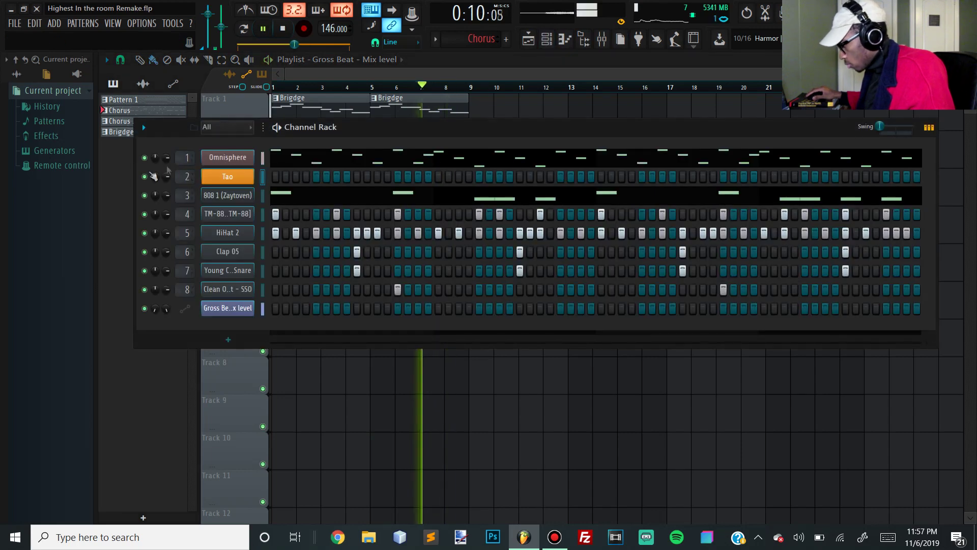
pyautogui.click(600, 62)
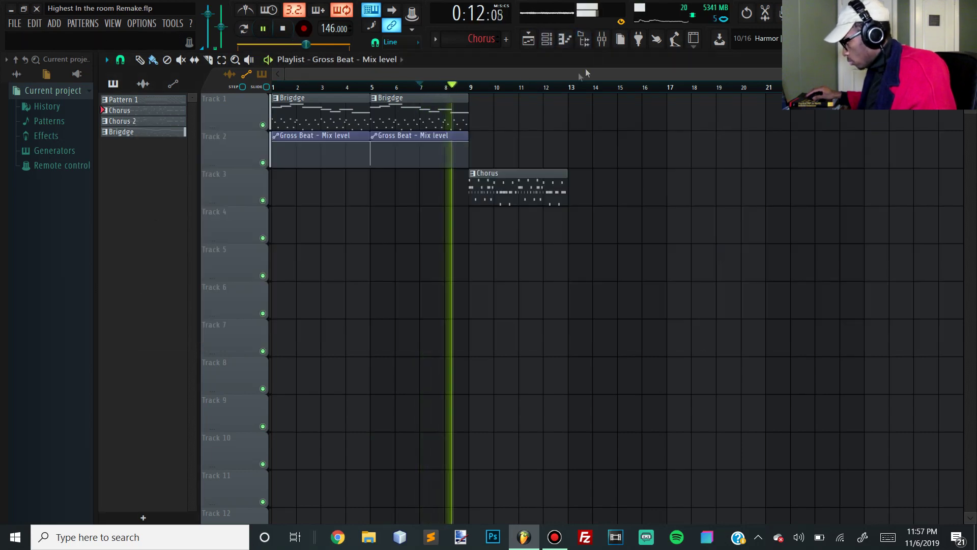
pyautogui.press('space')
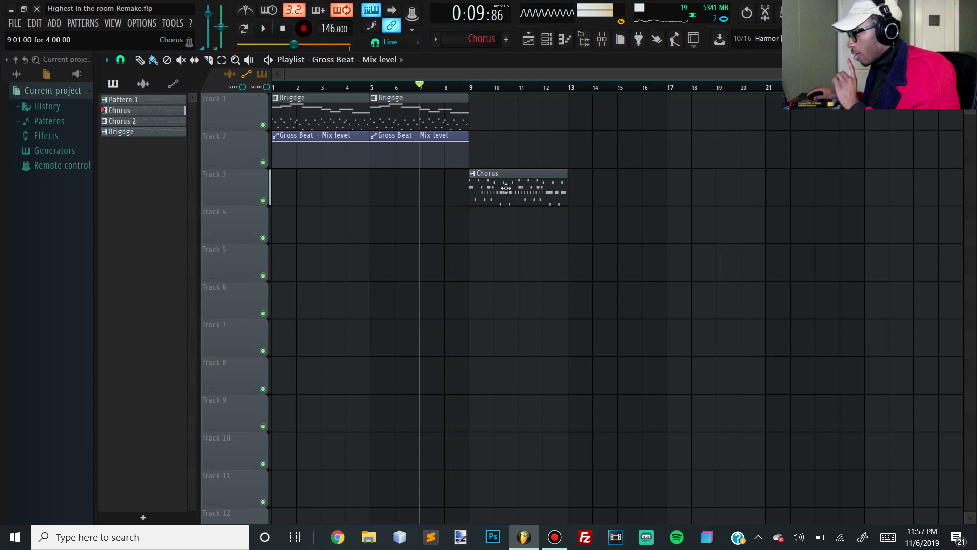
# Move the Chorus clip to bar 13, place Chorus 2 at bar 9 on Track 3, and play the transition.
pyautogui.moveTo(506, 188); pyautogui.dragTo(605, 187)
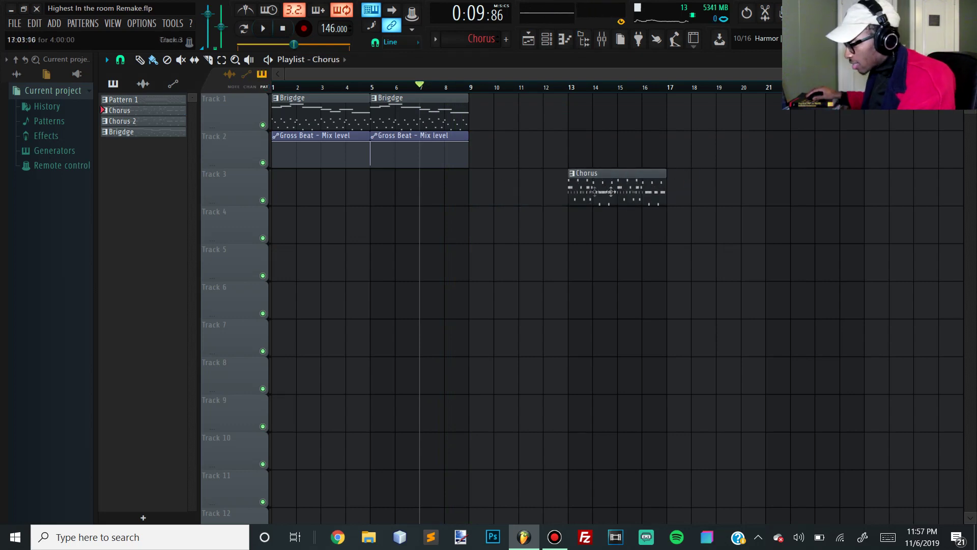
pyautogui.moveTo(155, 127); pyautogui.dragTo(479, 188)
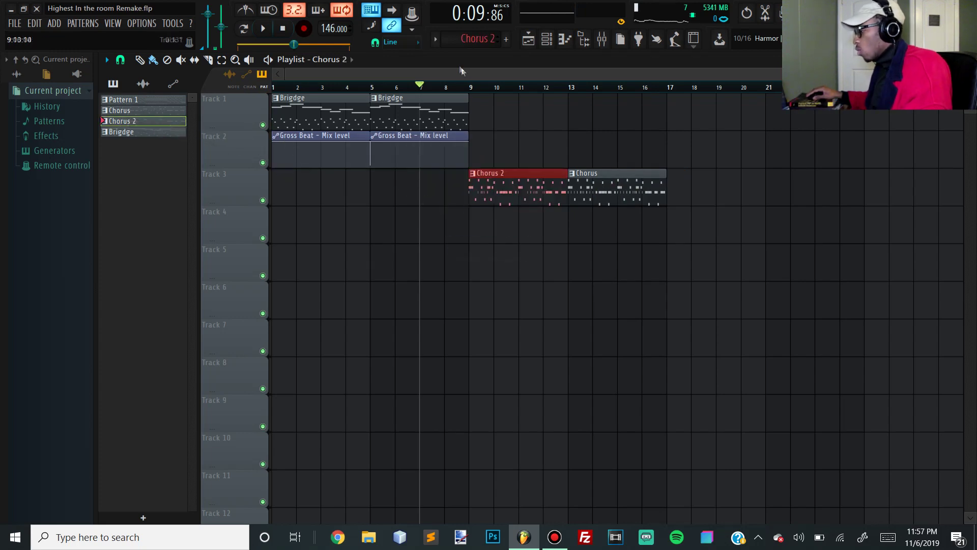
pyautogui.press('space')
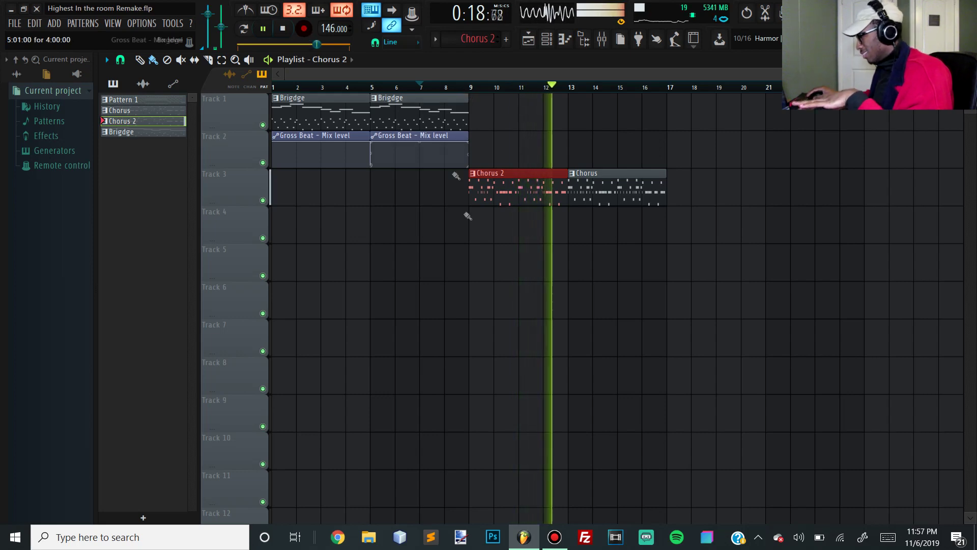
# Move the Chorus clip to bar 17, stop playback, and duplicate the Chorus 2 clip to bar 13.
pyautogui.moveTo(624, 198); pyautogui.dragTo(723, 197)
pyautogui.click(674, 212)
pyautogui.press('space')
pyautogui.click(536, 190)
pyautogui.hotkey('ctrl', 'b')
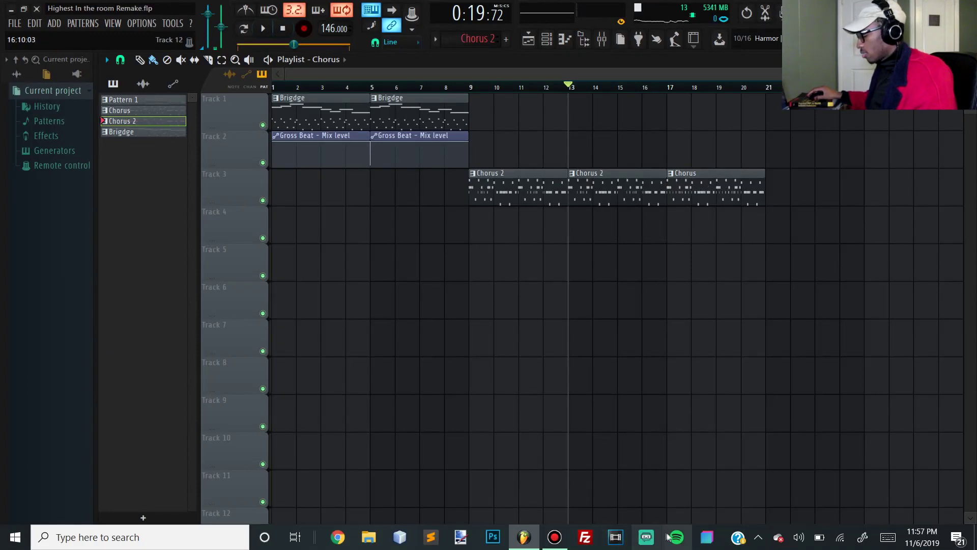
# Switch to Spotify.
pyautogui.rightClick(670, 536)
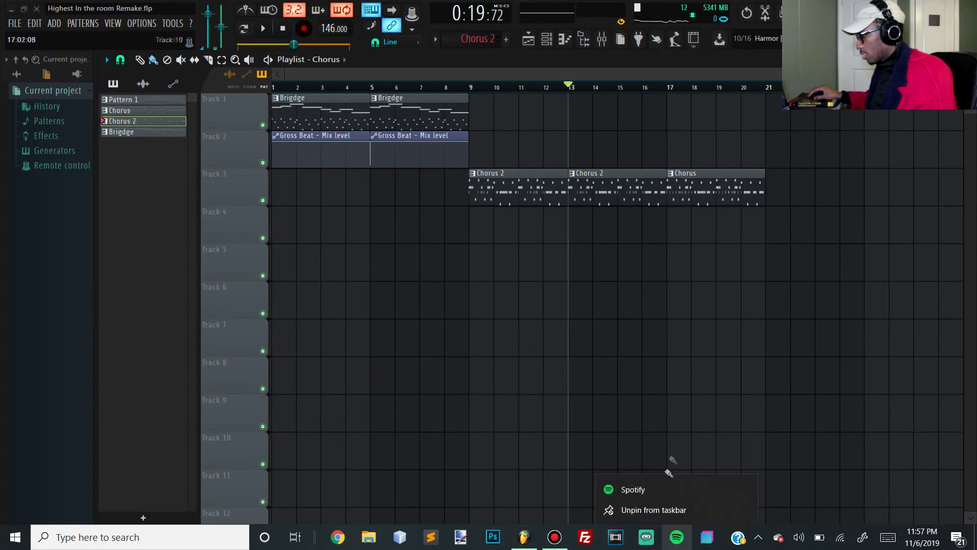
pyautogui.click(662, 486)
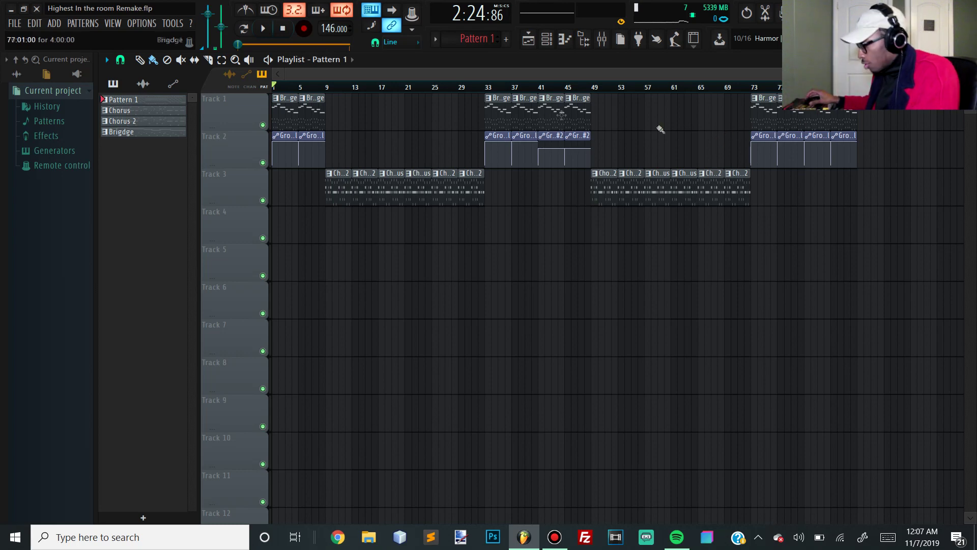
# Examine the second Brigdge section in bars 33 to 48 together with its Gross Beat mix level clips.
pyautogui.scroll(4, 457, 109)
pyautogui.moveTo(692, 140); pyautogui.dragTo(440, 150)
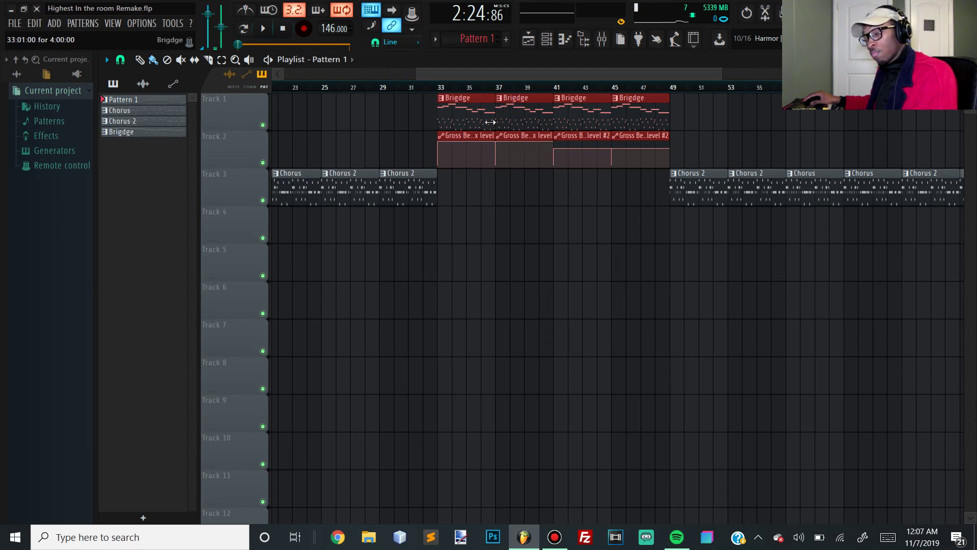
pyautogui.scroll(3, 645, 117)
pyautogui.click(480, 185)
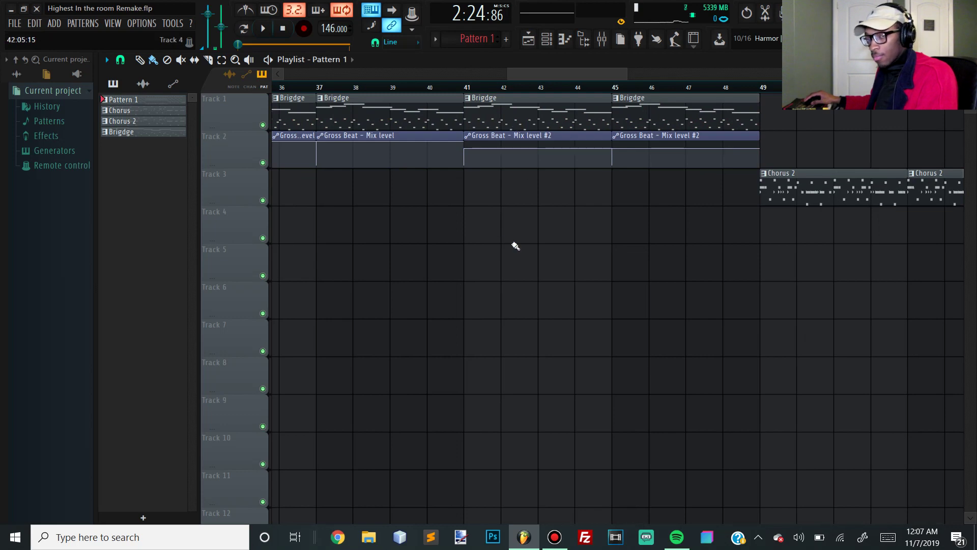
pyautogui.scroll(-3, 511, 242)
pyautogui.moveTo(359, 152); pyautogui.dragTo(553, 136)
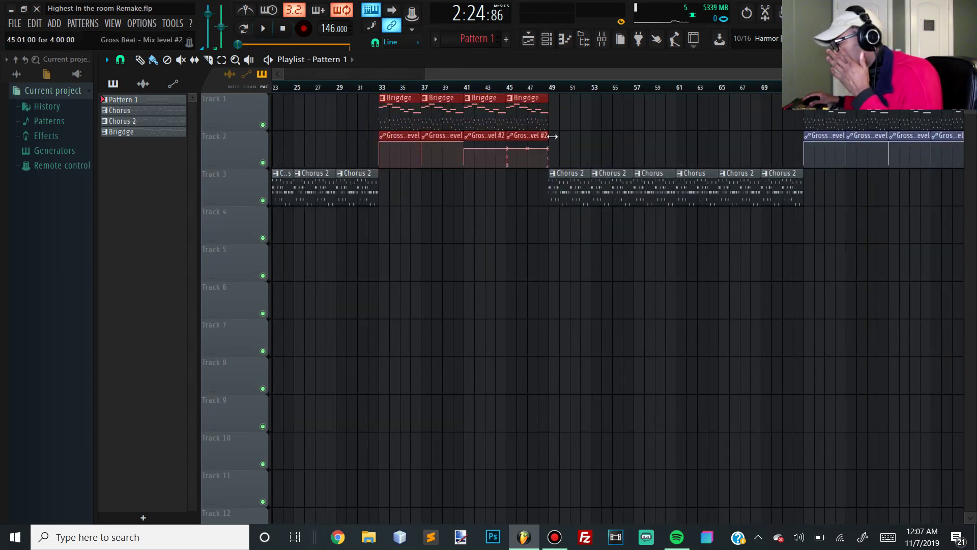
pyautogui.click(458, 231)
# Play the Brigdge section from bar 41, check the mixer effects during playback, and stop.
pyautogui.click(464, 85)
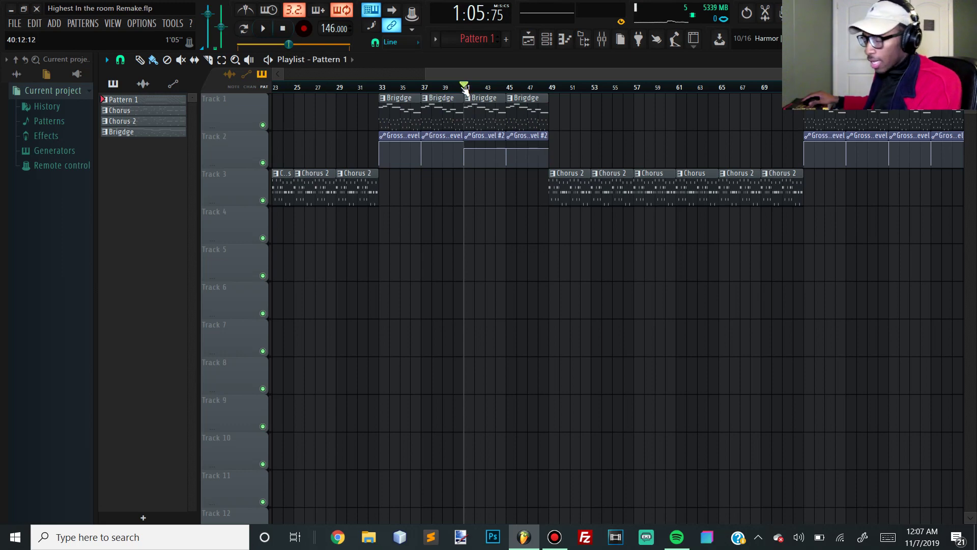
pyautogui.press('space')
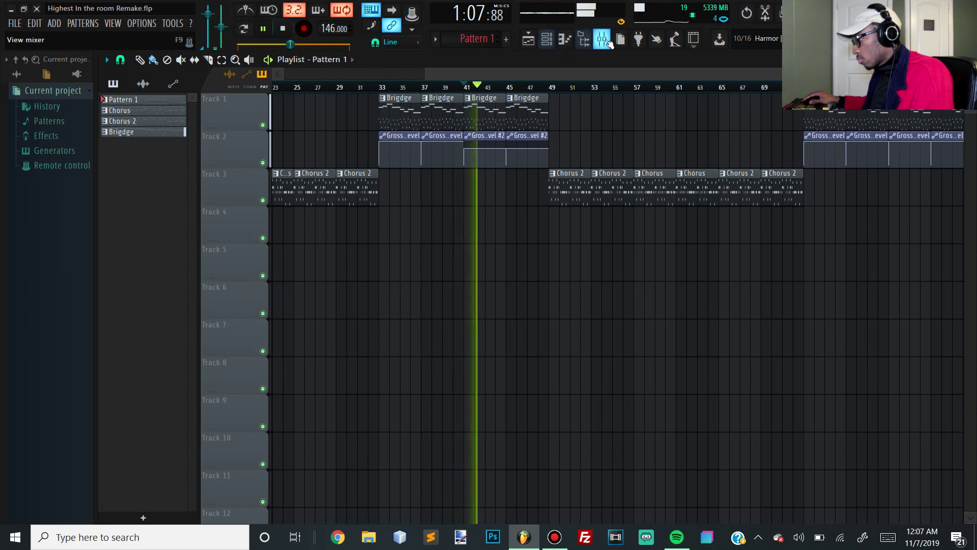
pyautogui.click(604, 40)
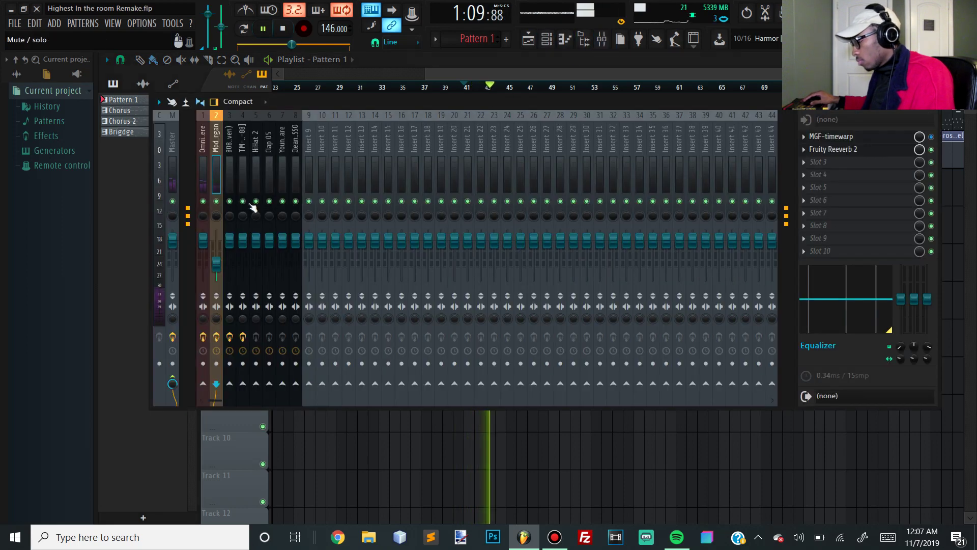
pyautogui.press('space')
pyautogui.press('space')
pyautogui.press('F9')
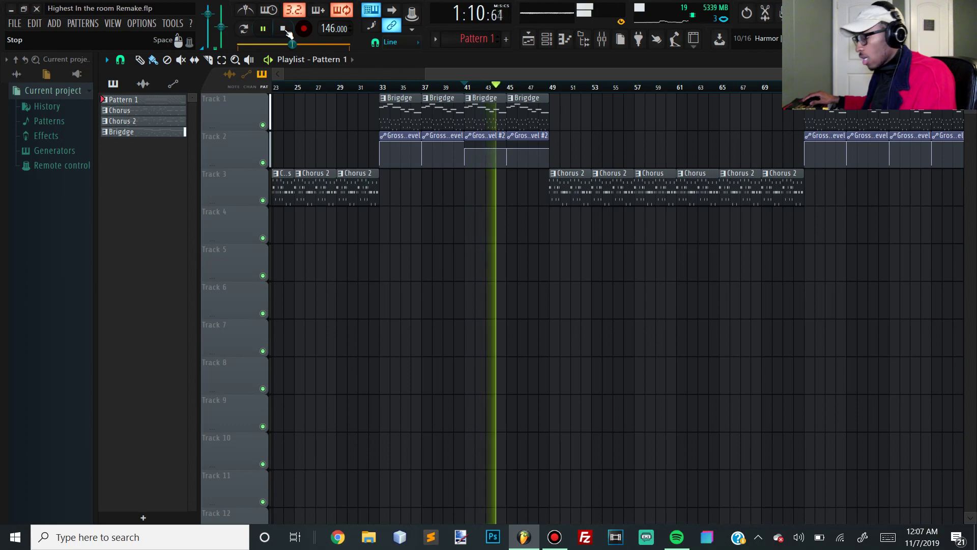
pyautogui.click(286, 32)
pyautogui.click(284, 29)
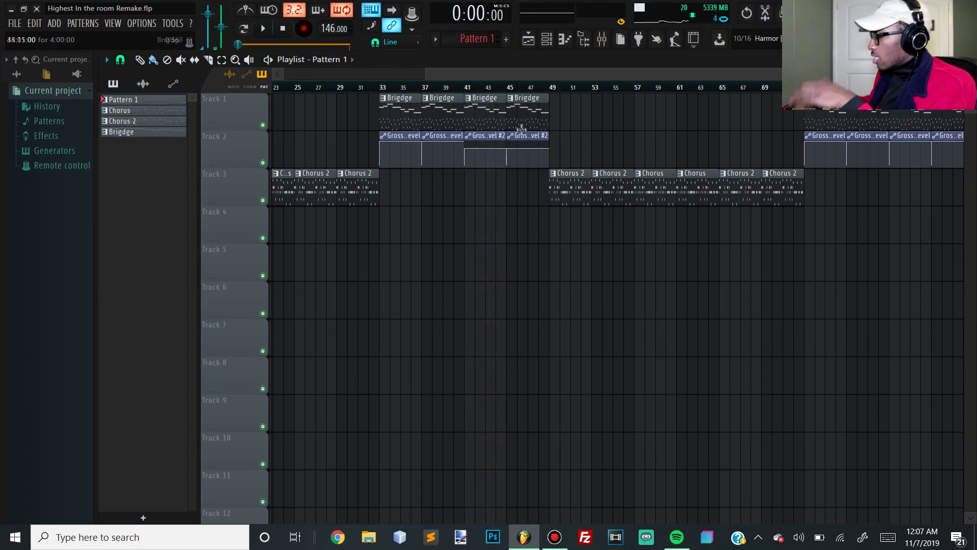
# Examine the opening curve of the Gross Beat Mix level #2 automation clip at bar 41.
pyautogui.scroll(3, 484, 157)
pyautogui.moveTo(420, 151)
pyautogui.mouseDown()
pyautogui.moveTo(453, 154)
pyautogui.moveTo(429, 159)
pyautogui.mouseUp()
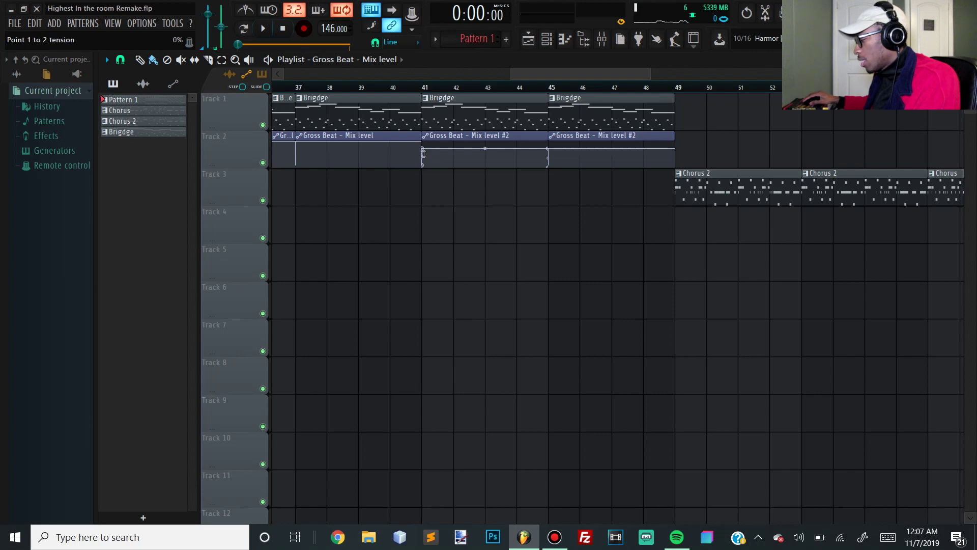